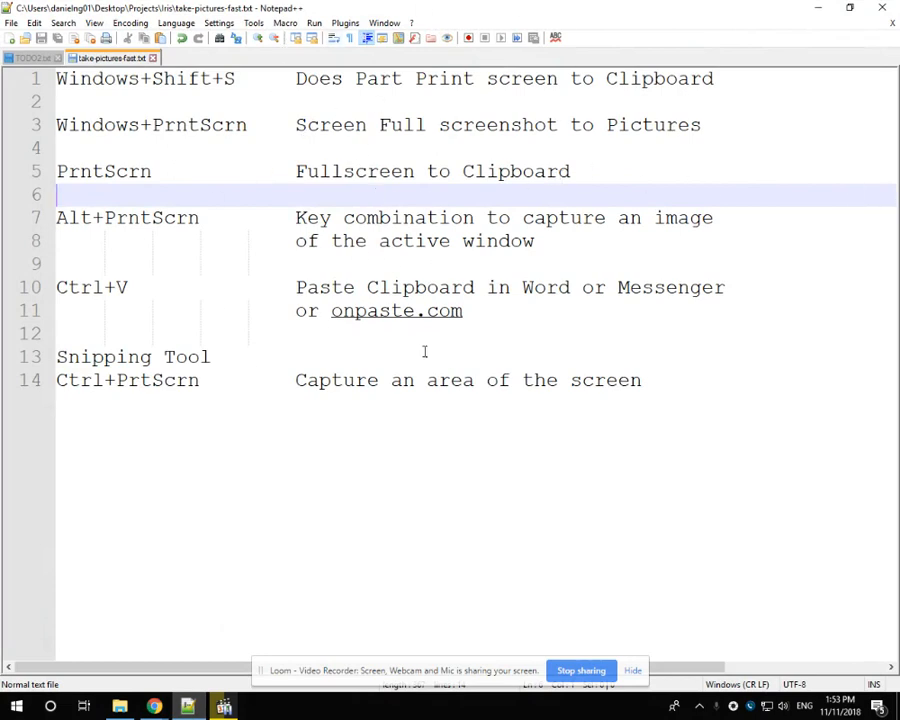
Hide the screen-sharing bar and switch to the OnPaste page in Chrome
left_click(634, 672)
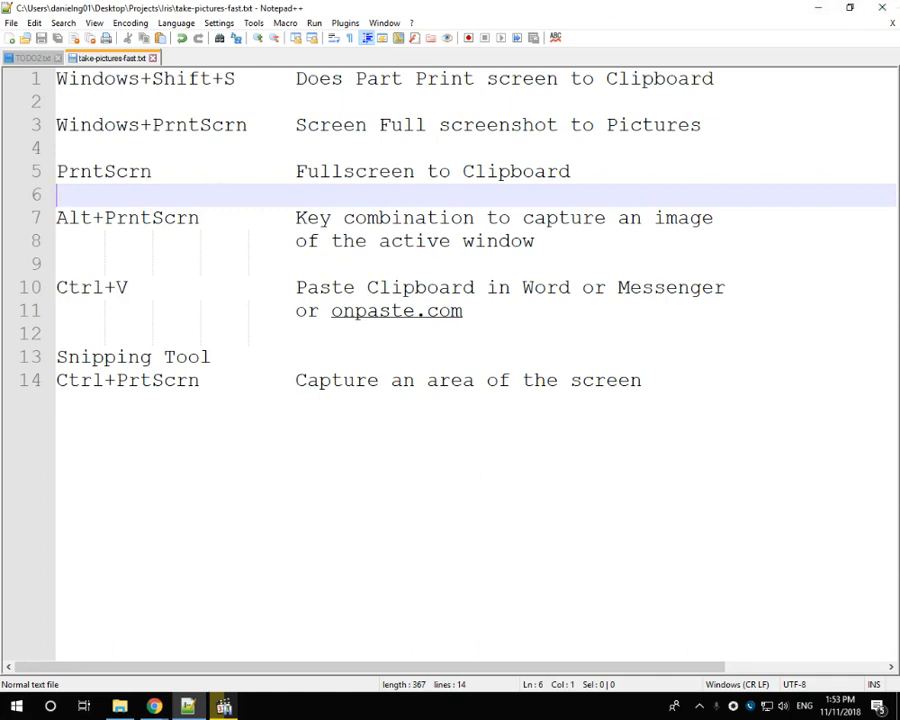
left_click(154, 706)
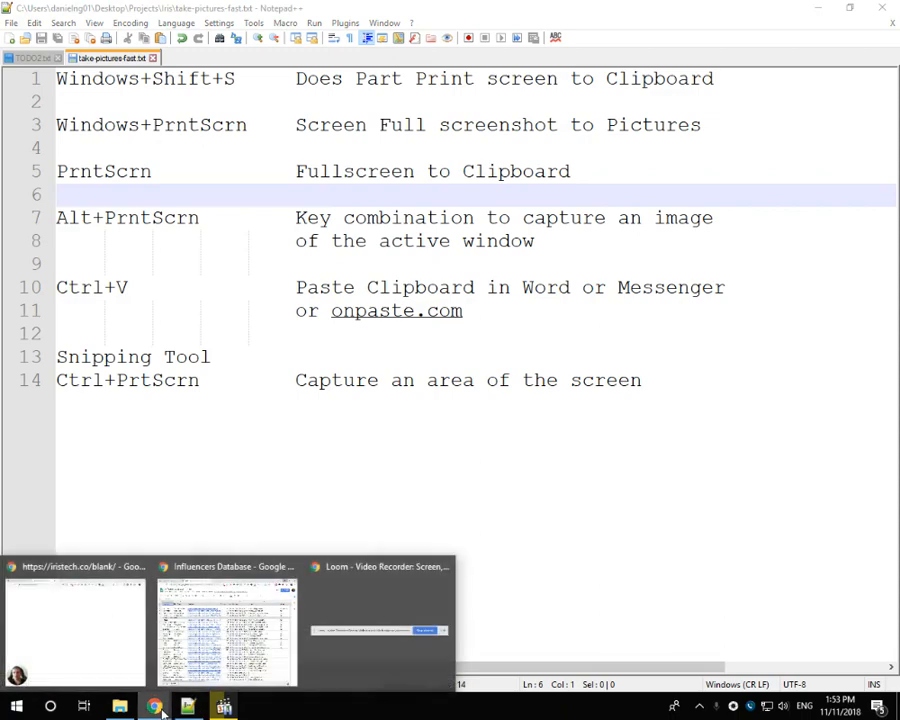
left_click(94, 652)
left_click(84, 11)
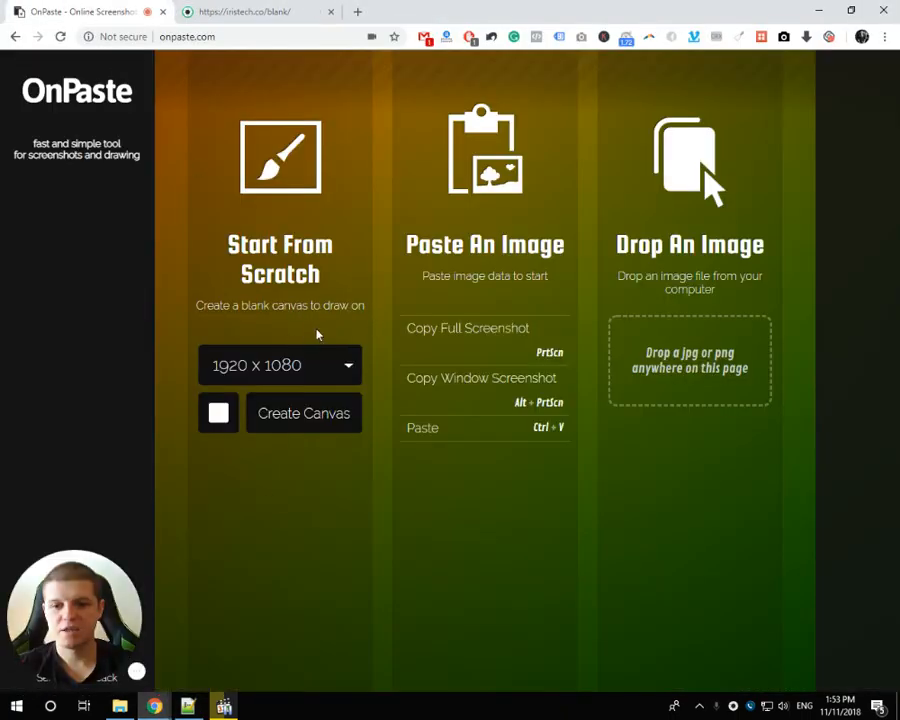
Open Paint, move its window higher up and paste the copied full-screen screenshot, zoomed out to fit at 25%
key("super")
type("paint")
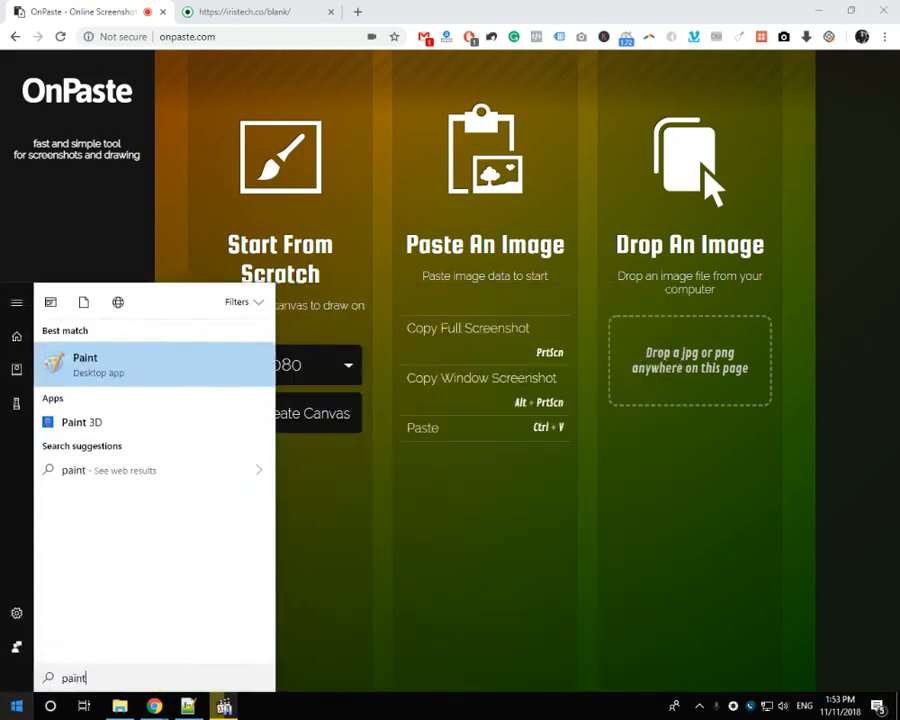
key("Return")
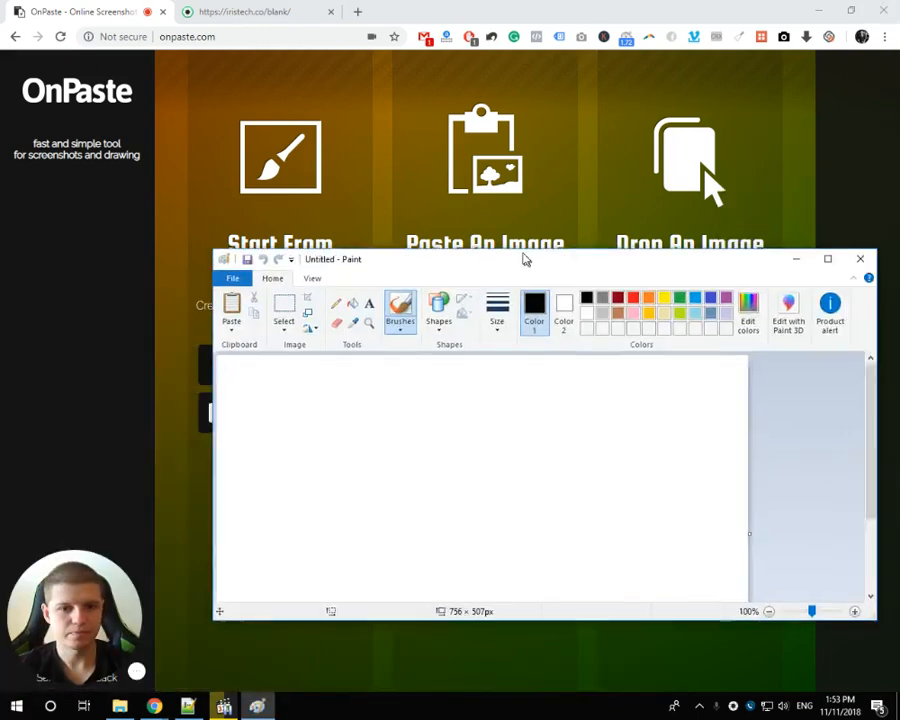
left_click_drag(524, 260, 411, 104)
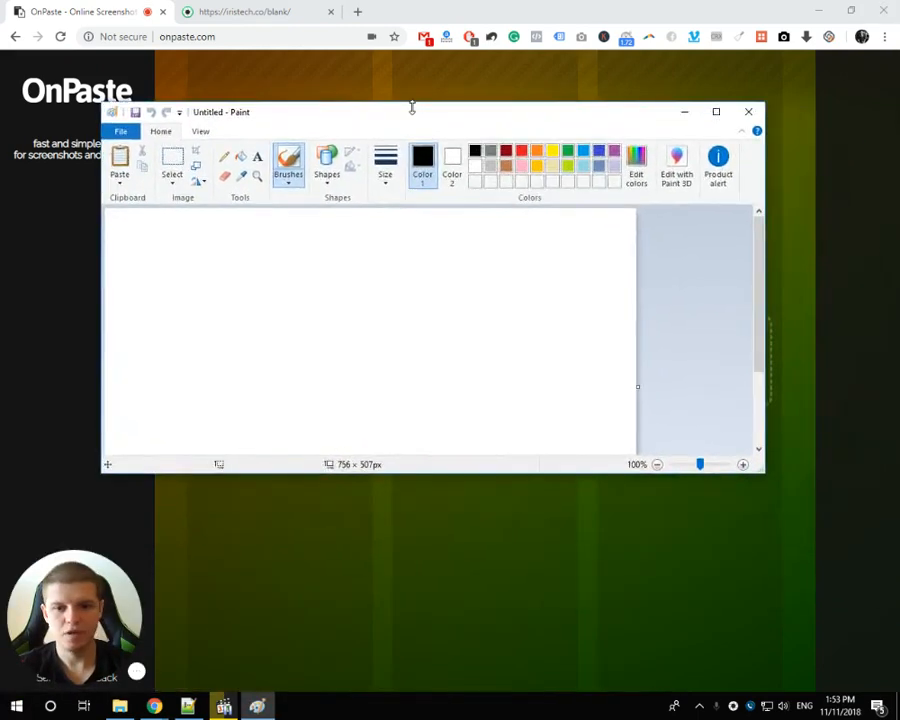
key("ctrl+v")
scroll(440, 270, "down", 3)
scroll(440, 268, "up", 1)
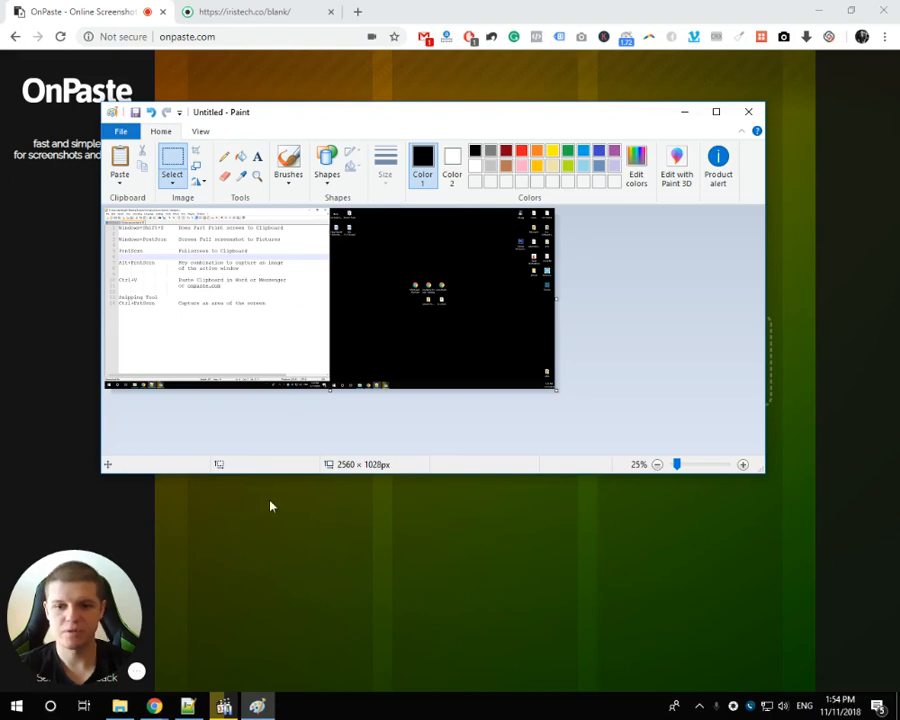
Close Paint without saving and paste the same full-screen screenshot into OnPaste
left_click(748, 114)
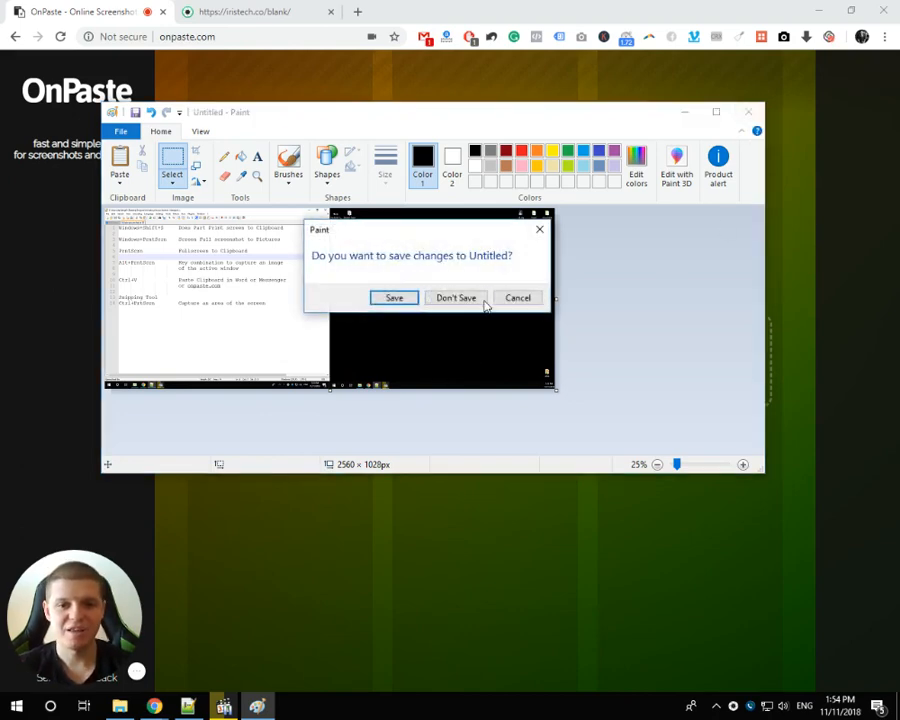
left_click(456, 296)
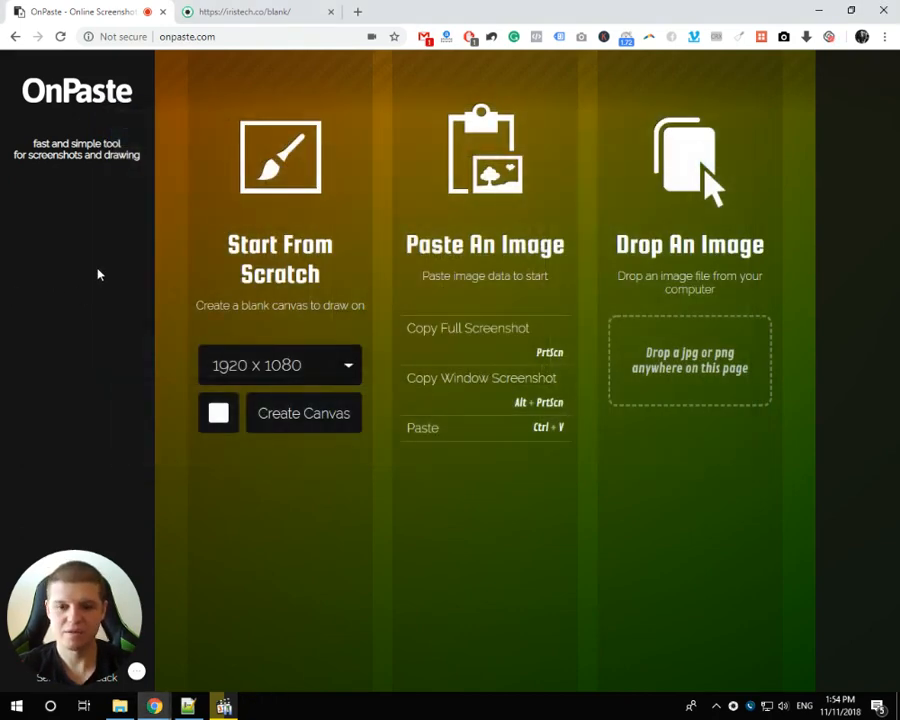
key("ctrl+v")
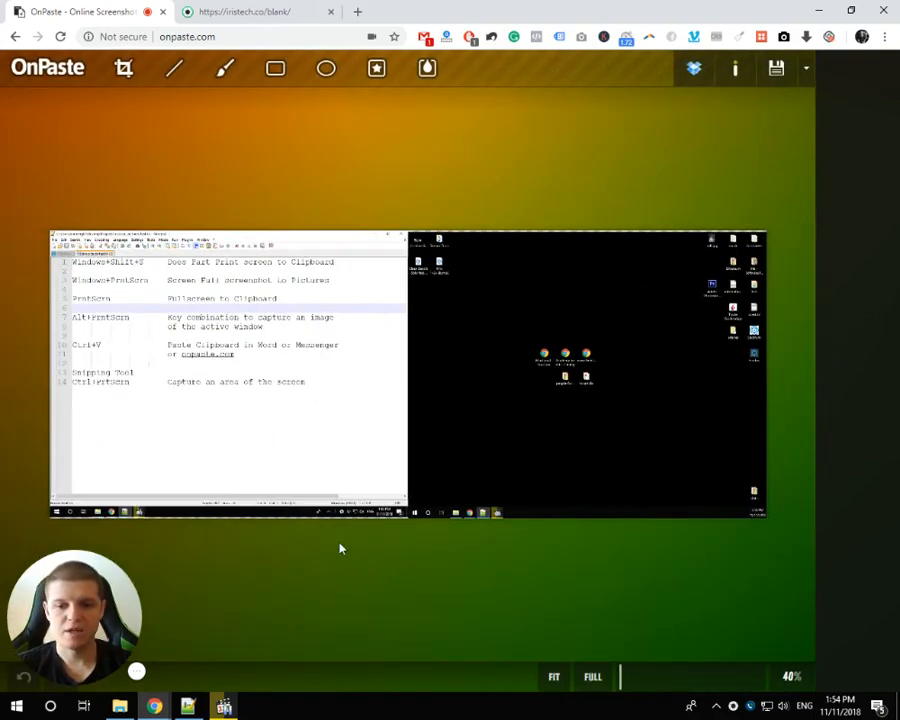
Return OnPaste to its start page, switch Chrome to the blank page and bring the Notepad++ shortcut notes to the front
left_click(190, 707)
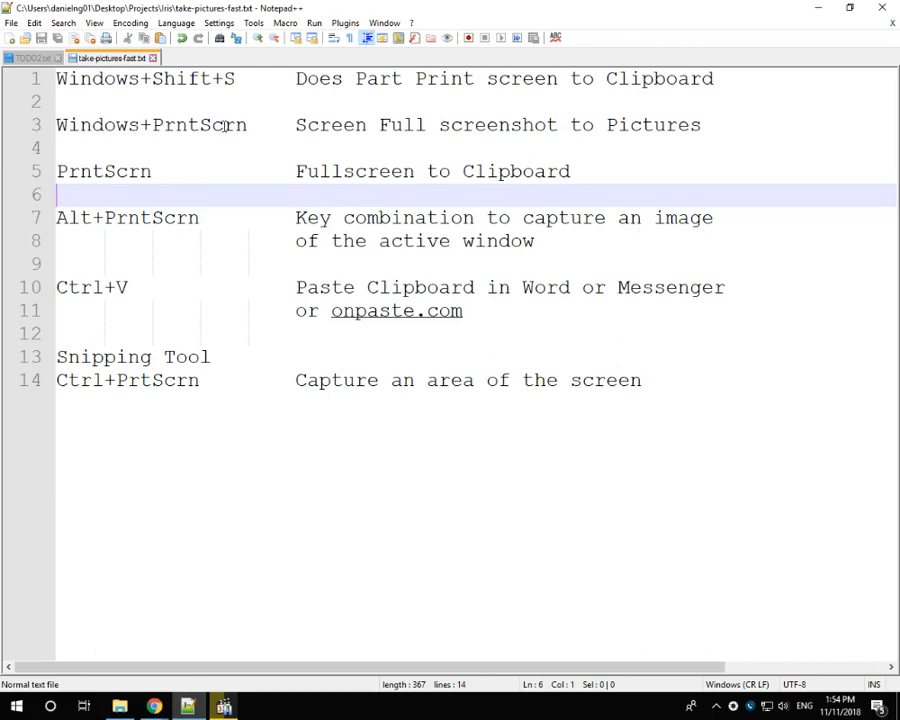
left_click(818, 10)
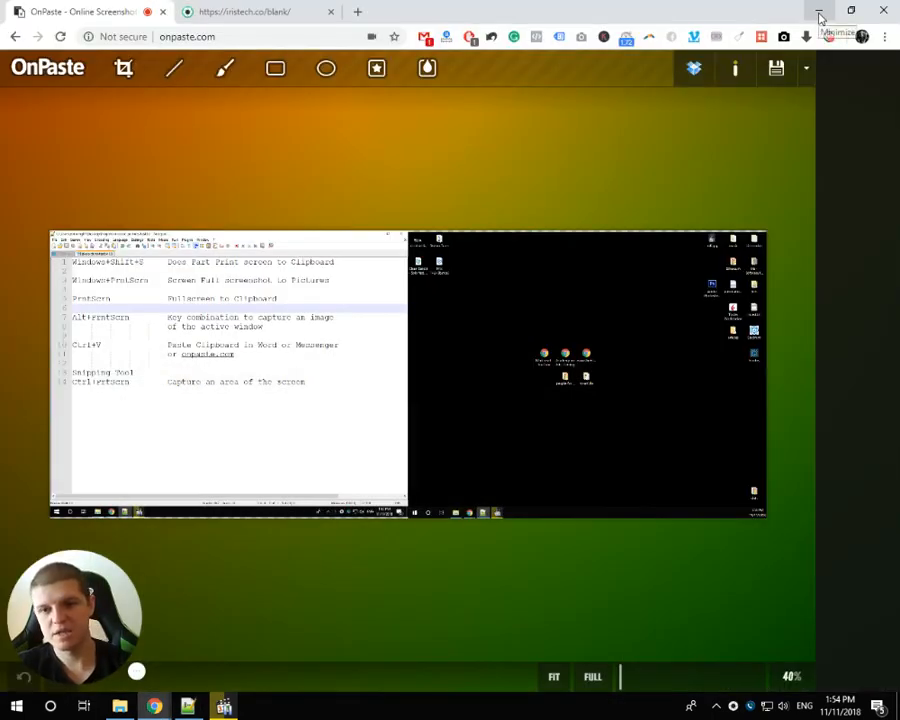
left_click(26, 68)
left_click(253, 8)
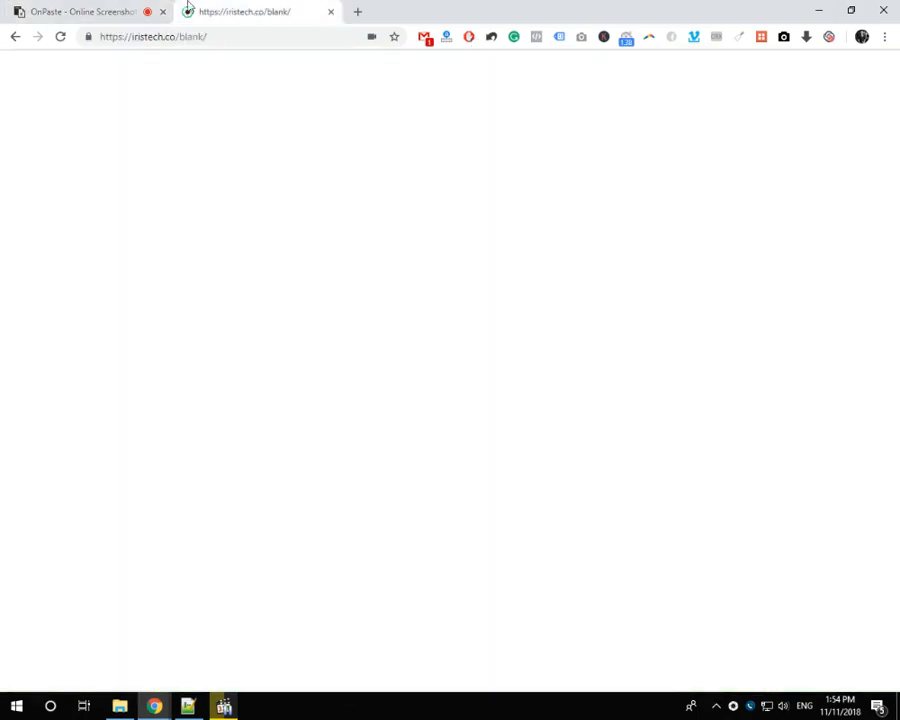
left_click(186, 707)
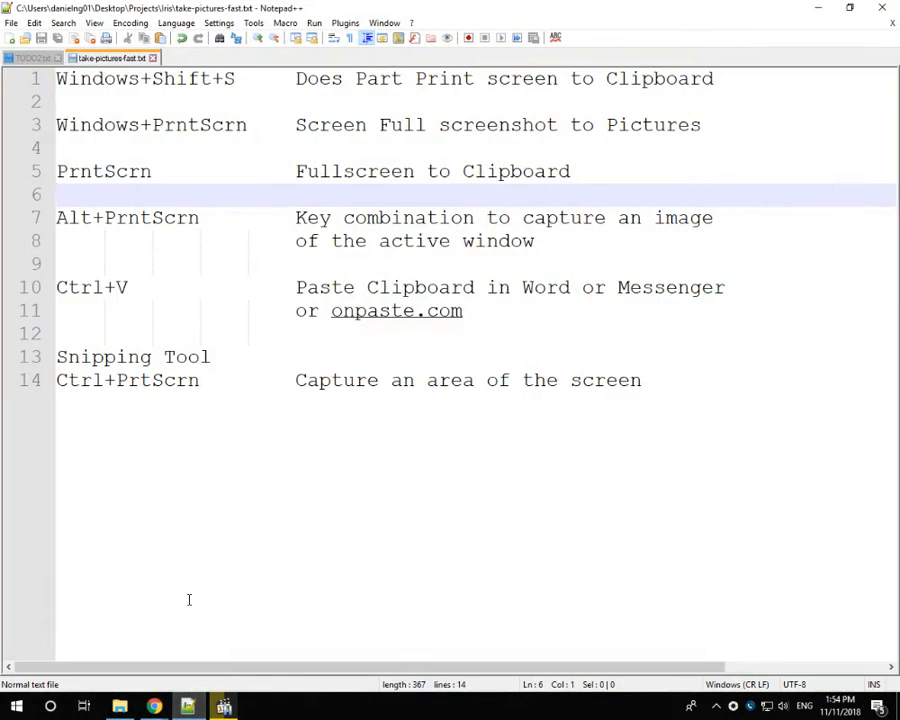
Save a full-screen screenshot to Pictures and open the Screenshots folder in File Explorer
key("super+Print")
left_click(119, 707)
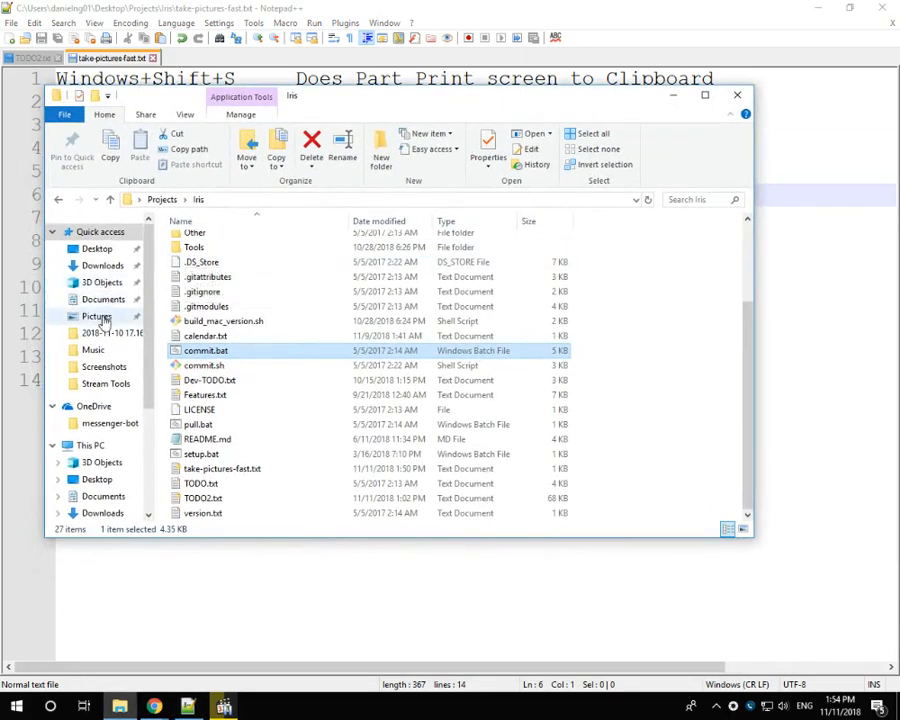
left_click(99, 317)
double_click(356, 259)
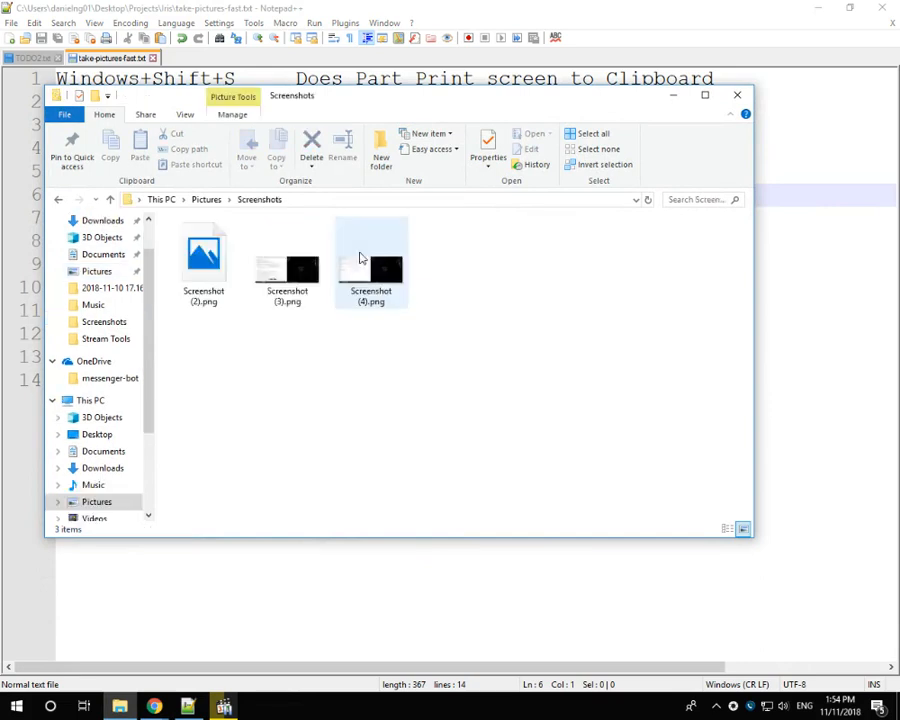
Delete the three files in the Screenshots folder and save a fresh full-screen screenshot
left_click_drag(480, 344, 209, 273)
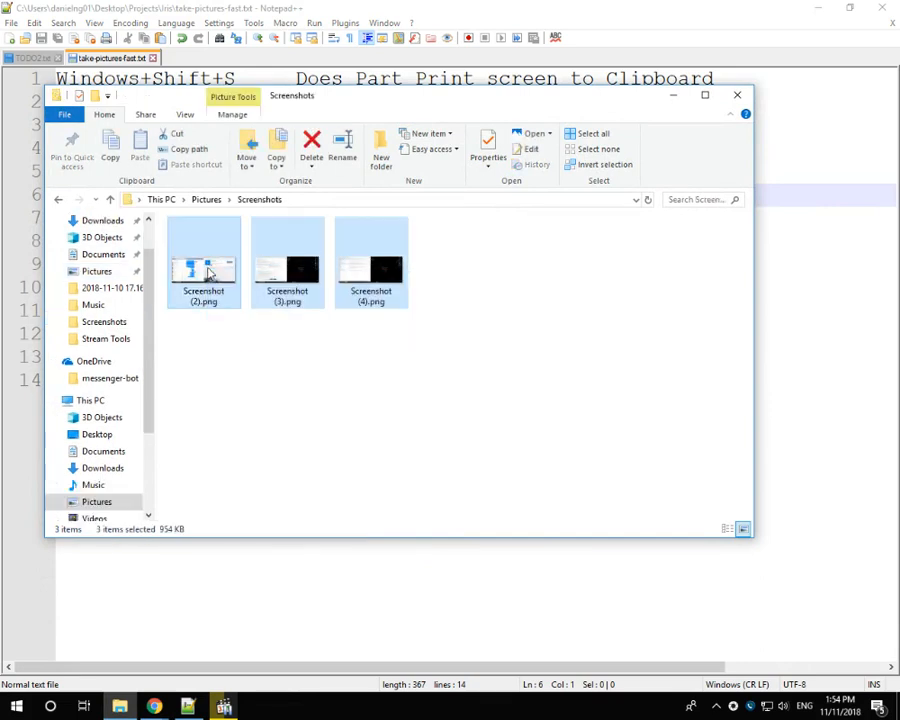
key("Delete")
key("super+Print")
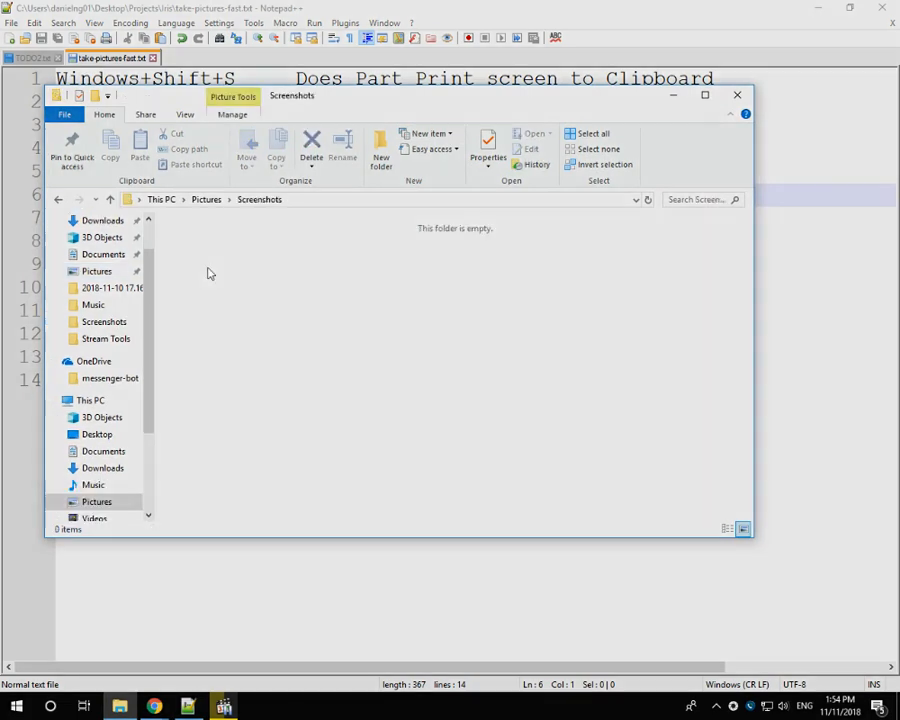
View the newly saved screenshot in the photo viewer, then close the viewer
left_click(207, 271)
key("super+shift+s")
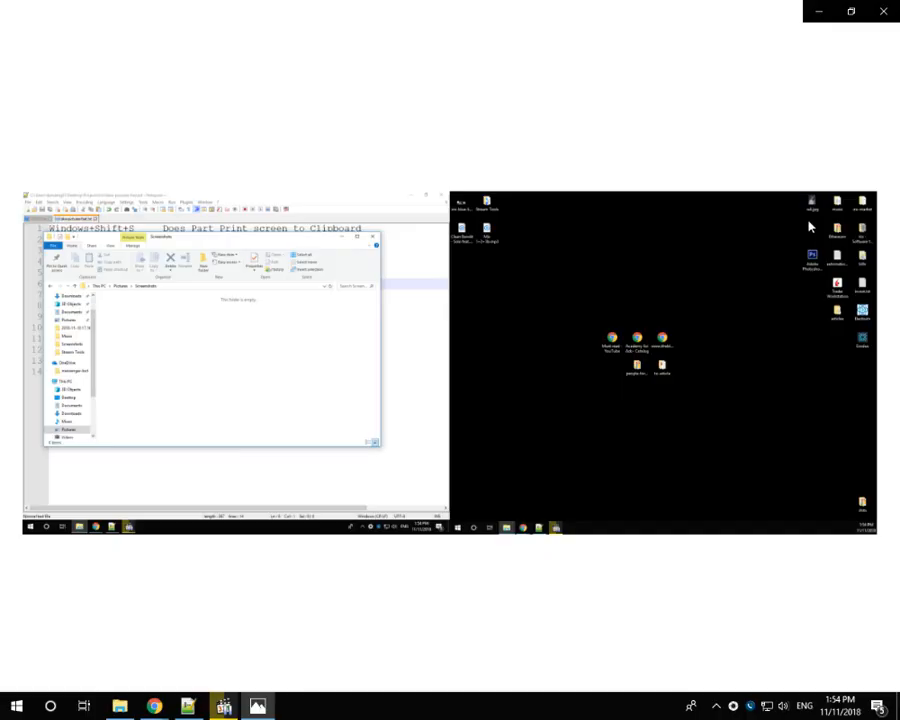
left_click(886, 12)
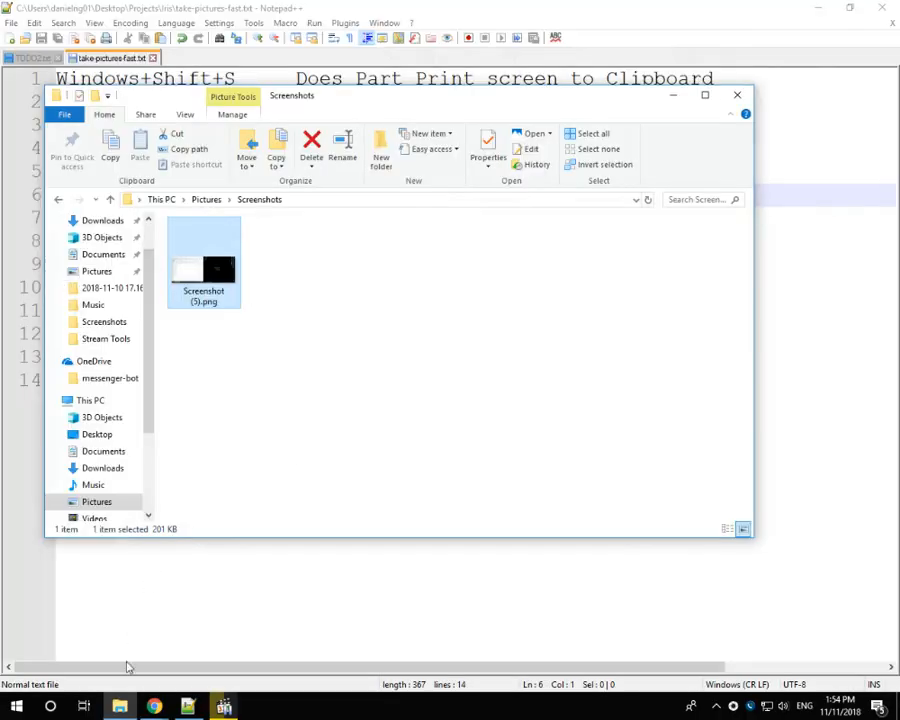
Bring up the OnPaste page and place the Notepad++ notes over it as a restored, non-maximized window
mouse_move(154, 708)
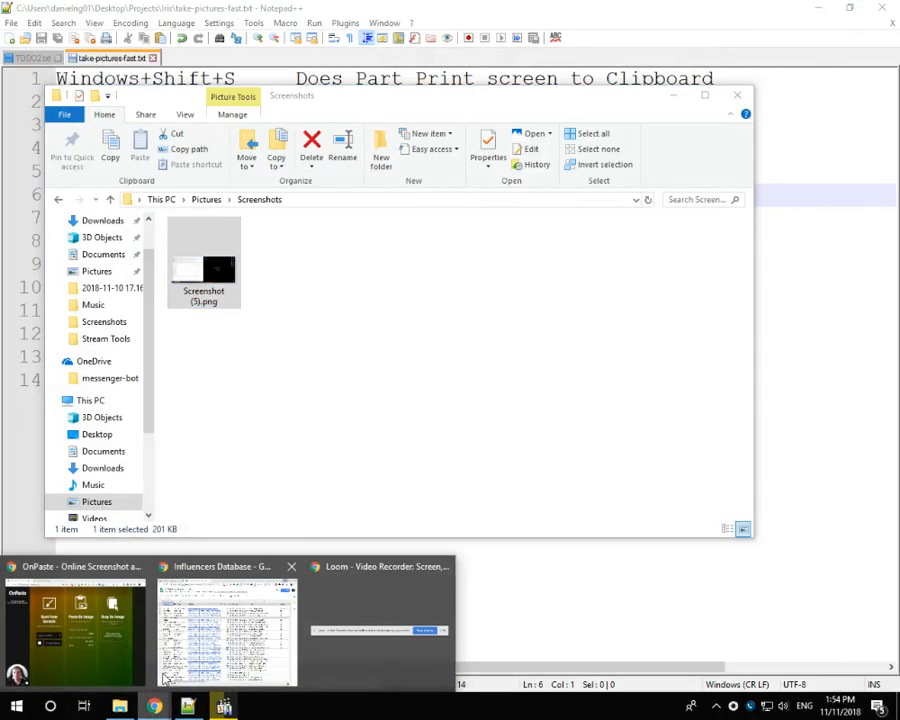
left_click(843, 155)
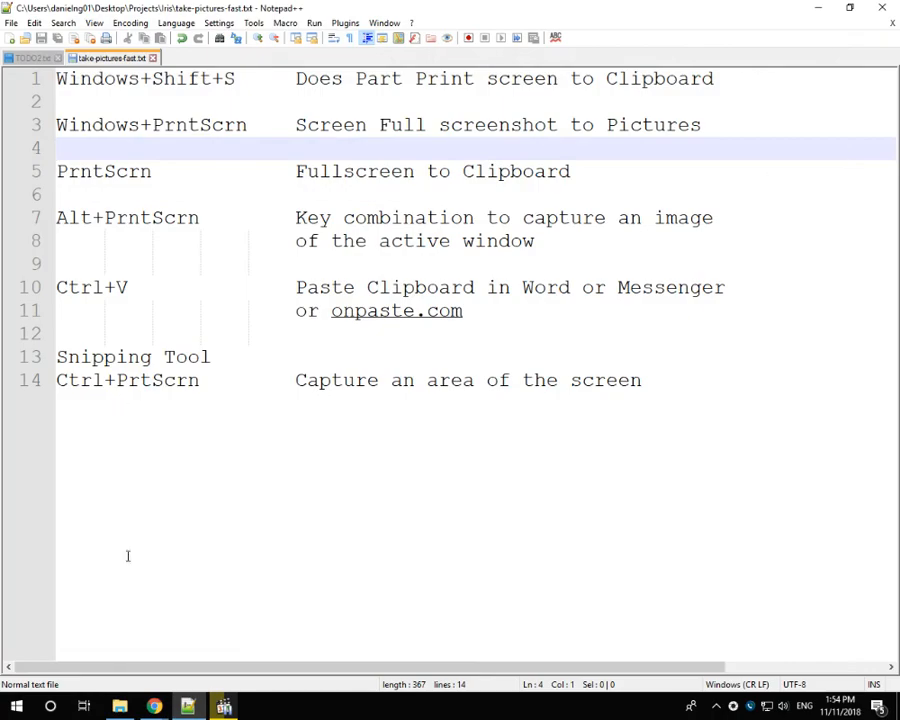
mouse_move(154, 707)
left_click(50, 640)
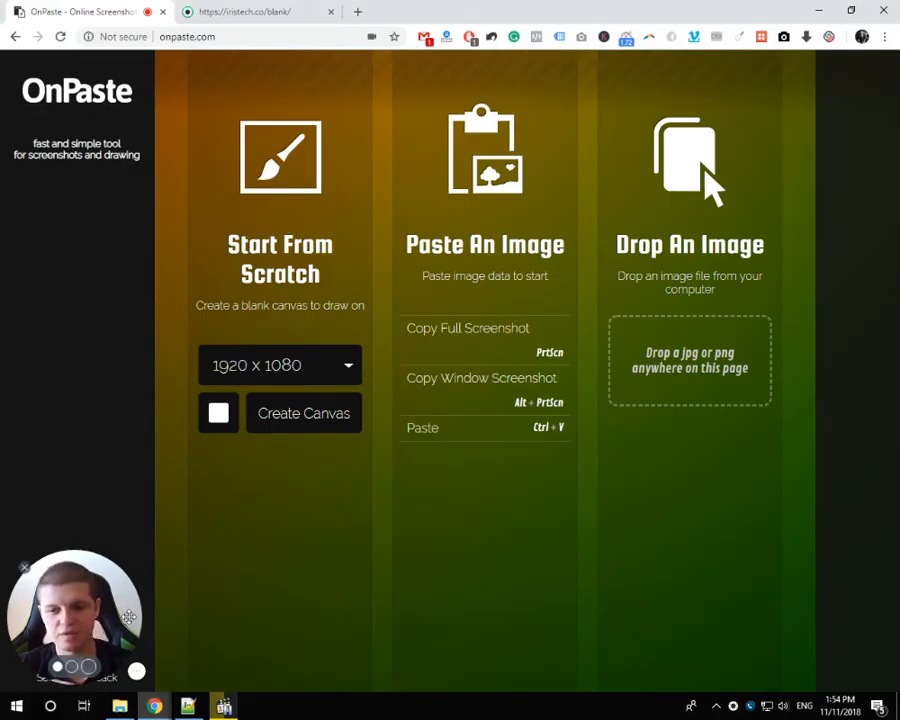
left_click(187, 707)
left_click_drag(250, 6, 420, 42)
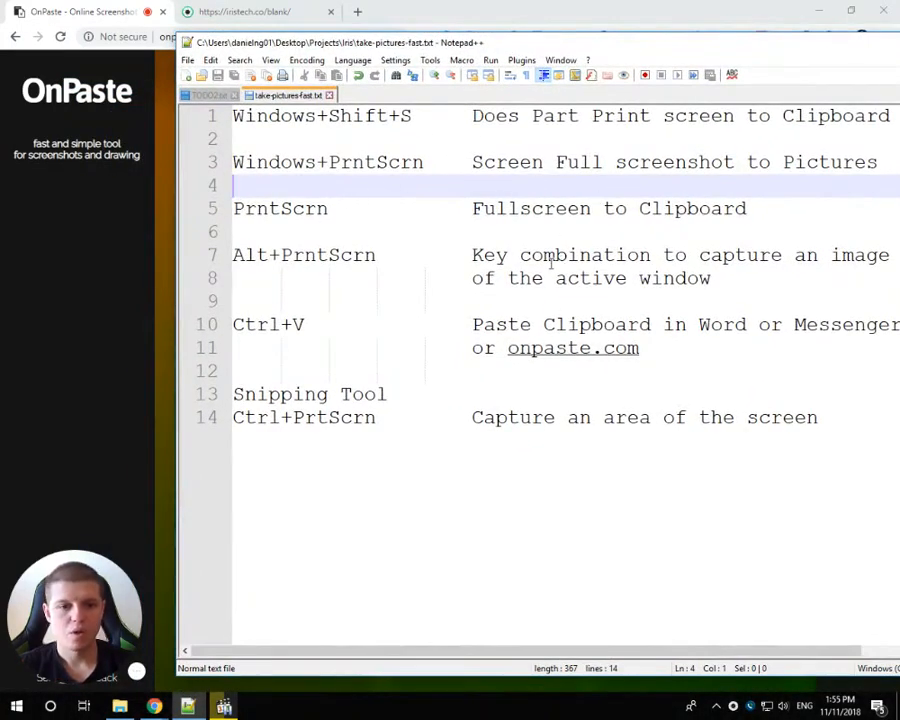
Highlight the active-window shortcut on line 7, copy a screenshot of only the Notepad++ window and paste it into OnPaste
left_click_drag(236, 255, 376, 255)
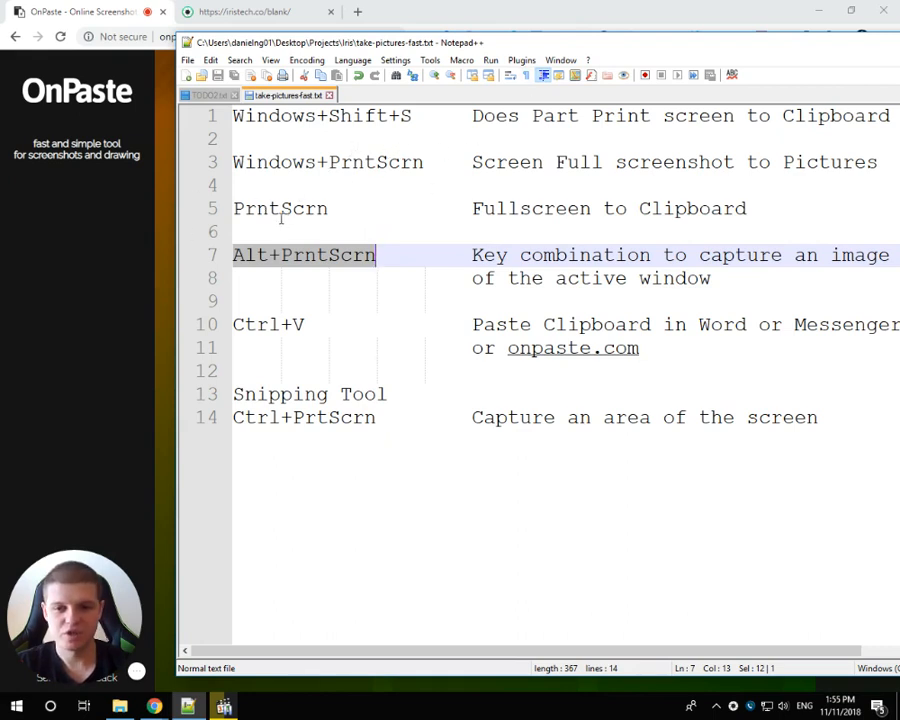
left_click_drag(438, 44, 408, 48)
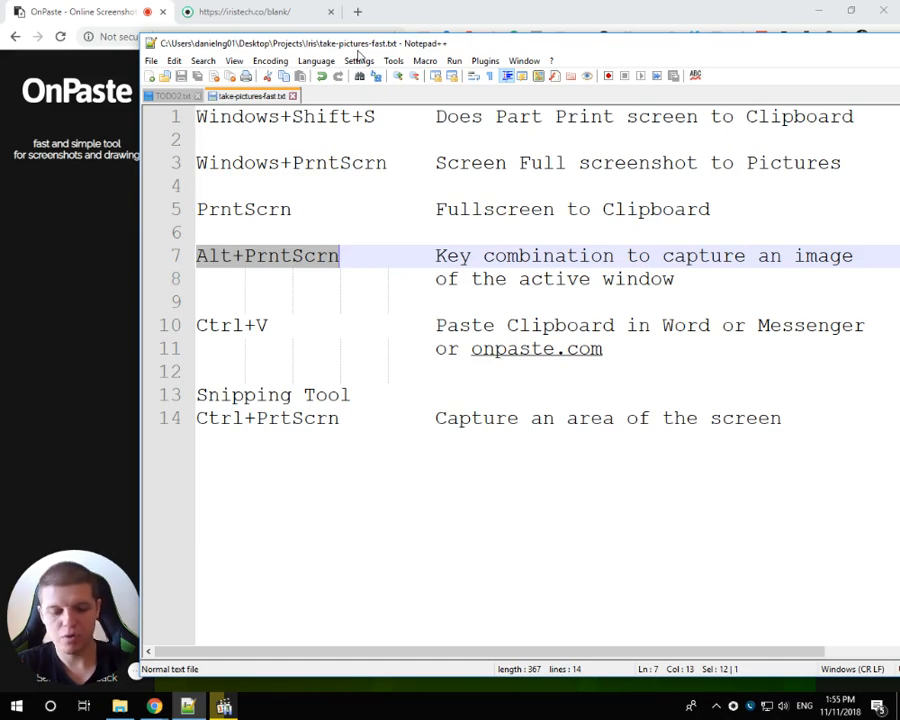
left_click(437, 10)
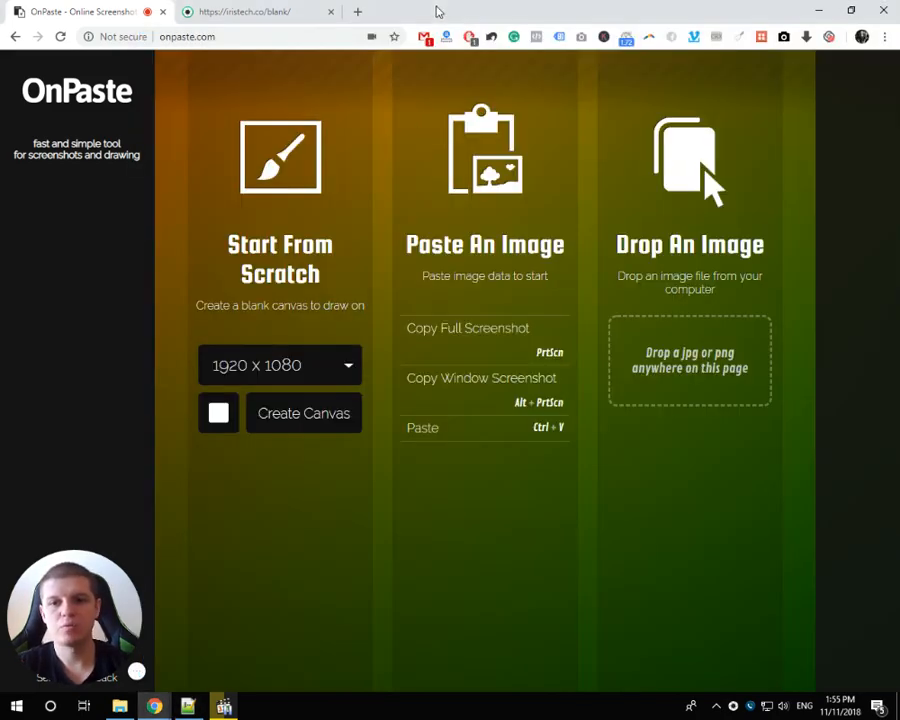
key("ctrl+v")
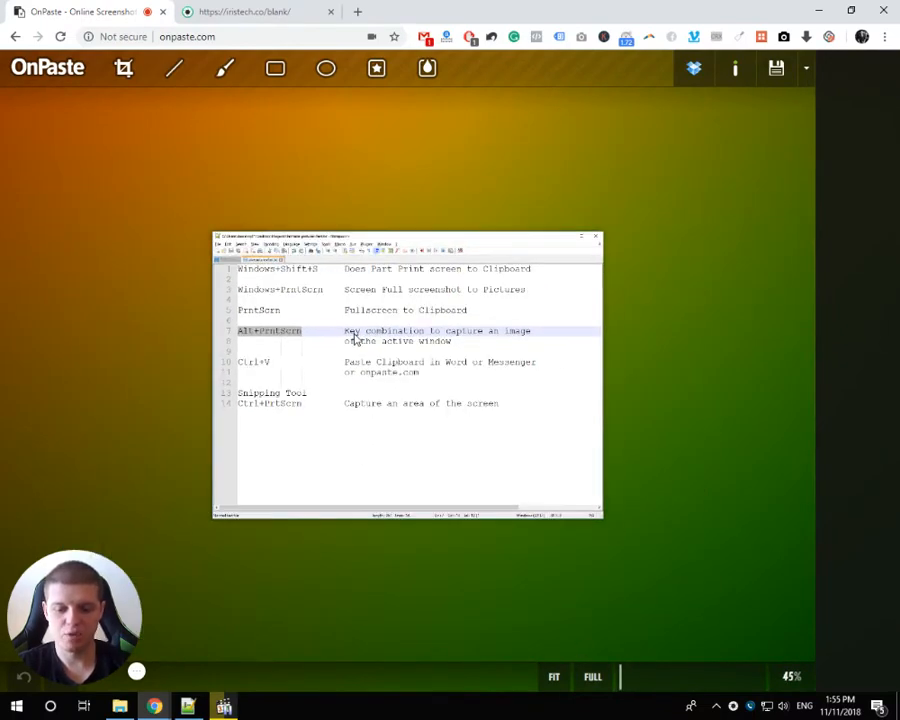
Go back to Notepad++, capture its active window again and paste the image into OnPaste
left_click(187, 706)
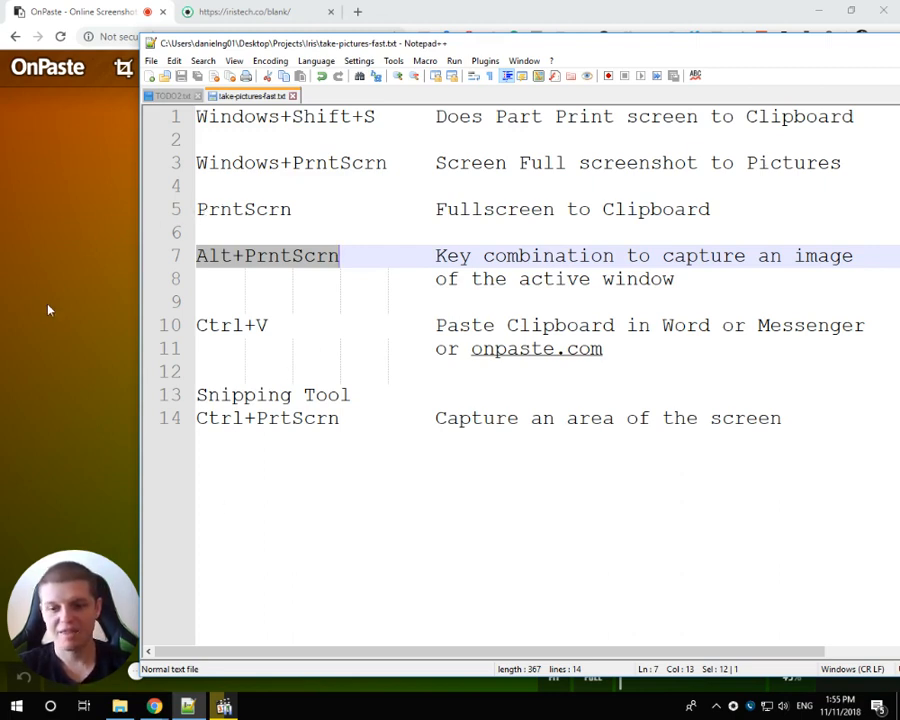
key("alt+Print")
left_click(72, 281)
key("ctrl+v")
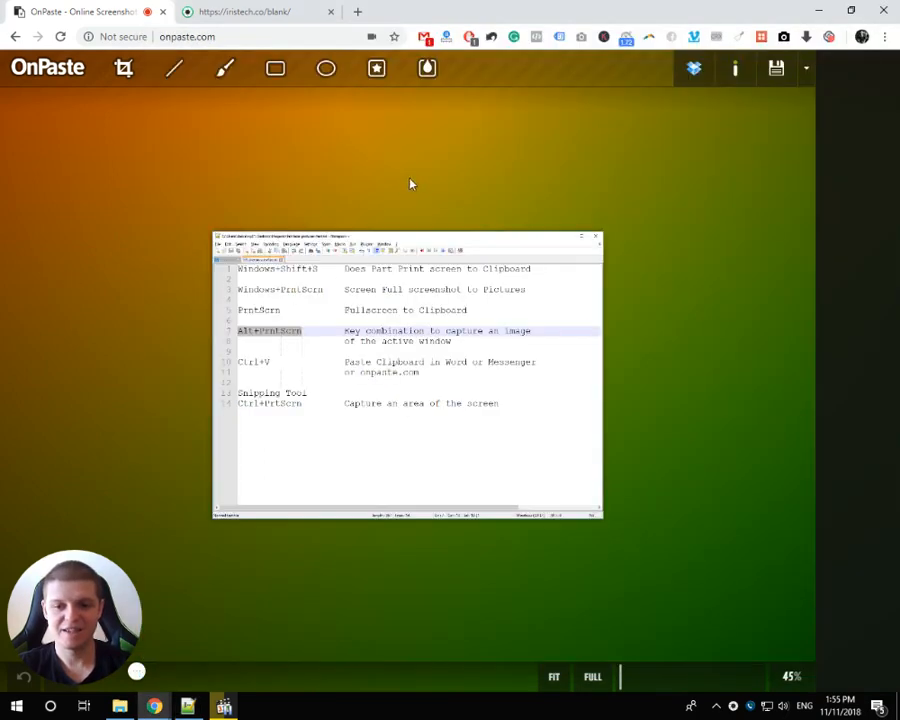
Return OnPaste to its start page, check the shortcut notes and bring OnPaste back to the front
left_click(55, 69)
key("alt+Tab")
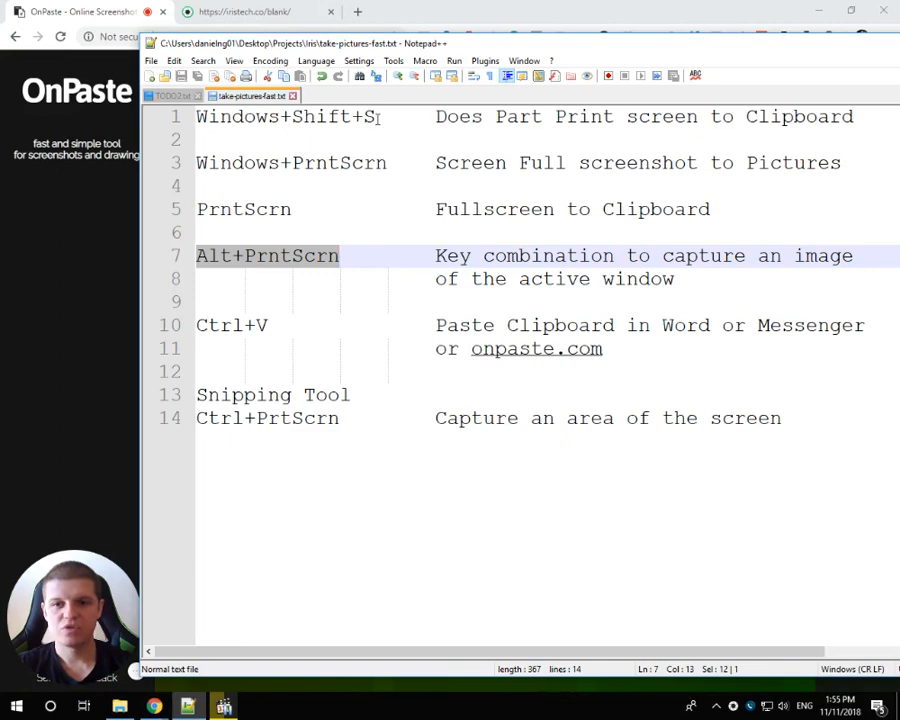
left_click(86, 360)
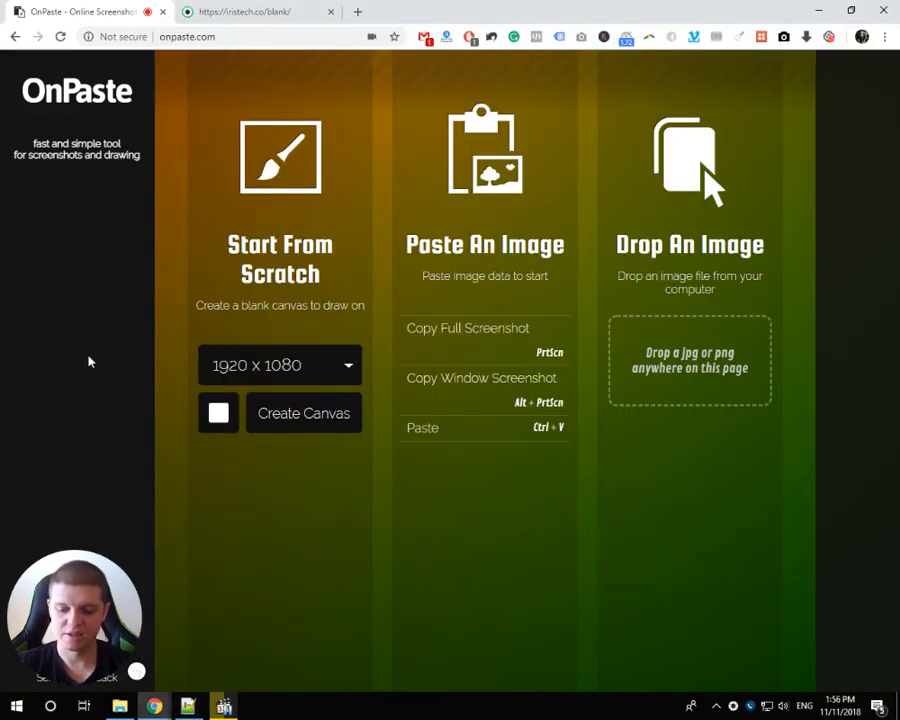
Capture a rectangular area covering most of the OnPaste start options and paste it into OnPaste
key("Print")
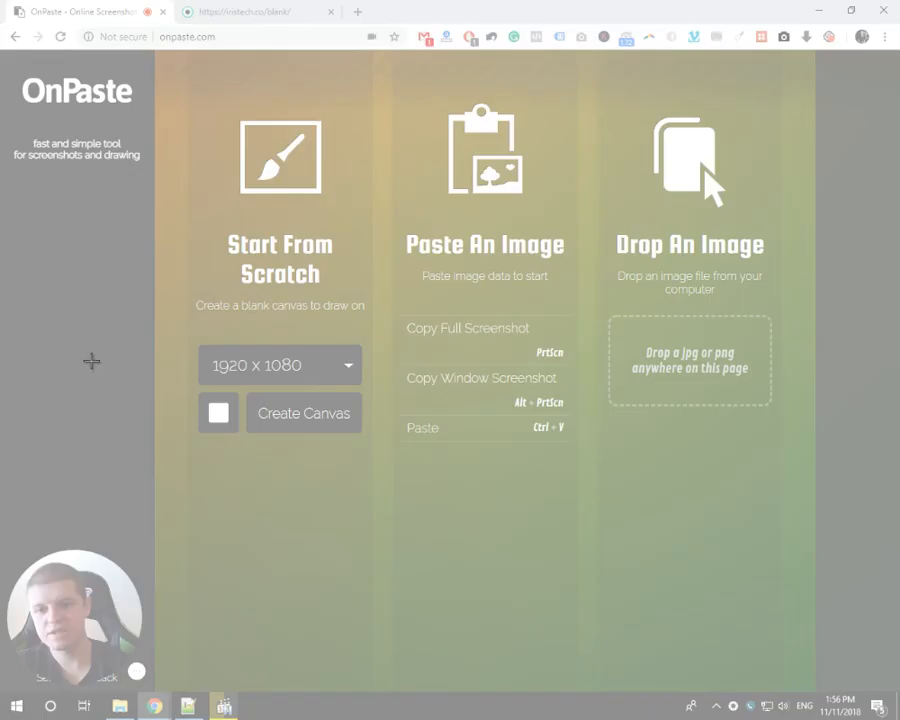
left_click_drag(170, 128, 715, 555)
key("ctrl+v")
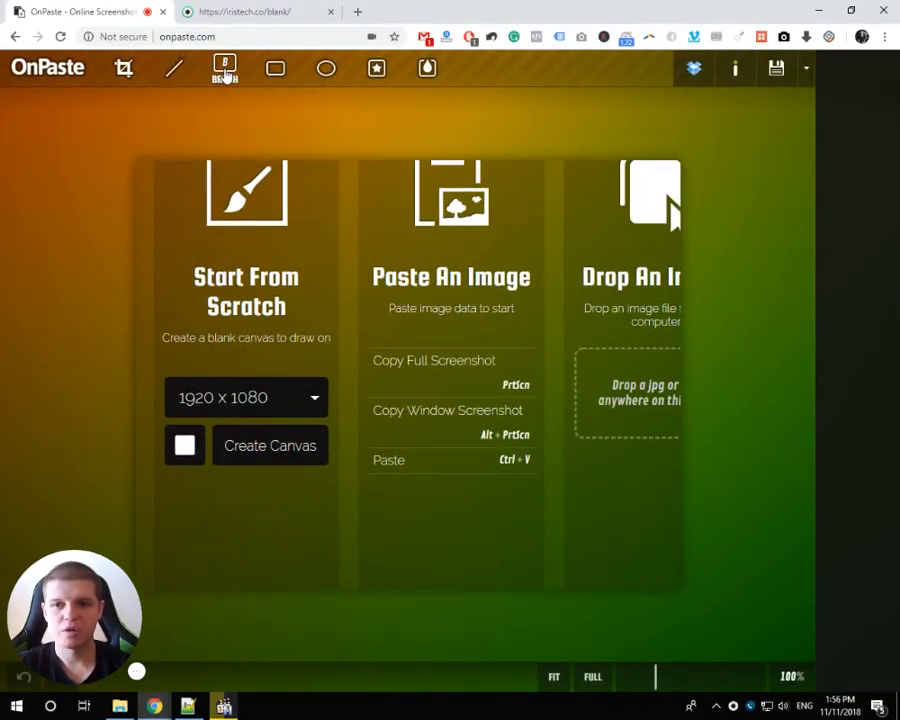
Brush a freehand loop around the Paste An Image heading, and paste a captured wide strip above the start options into OnPaste
left_click(225, 70)
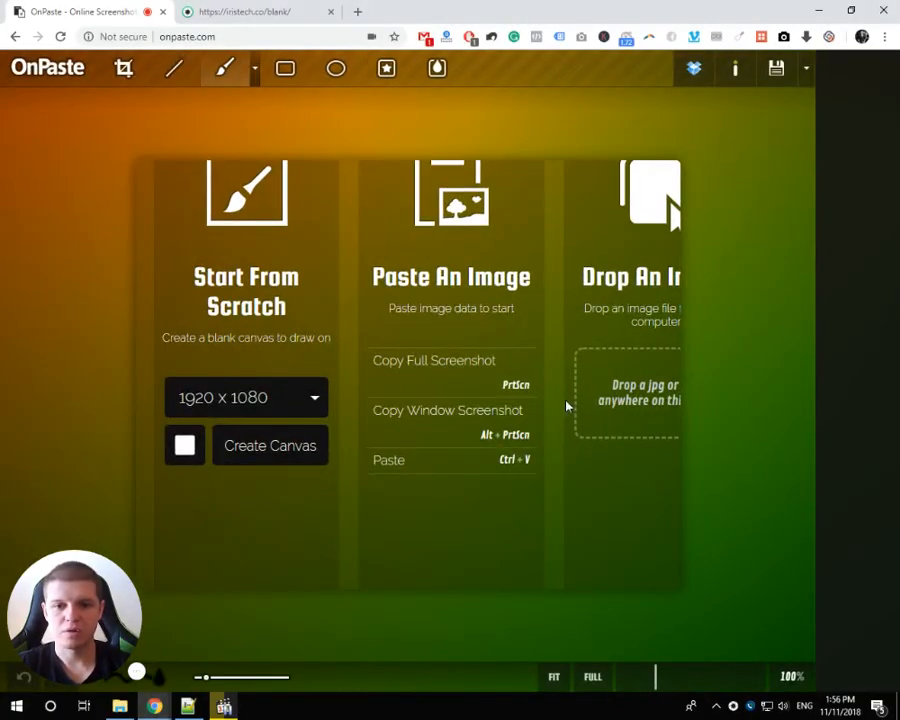
mouse_move(495, 237)
left_mouse_down()
mouse_move(321, 257)
mouse_move(490, 290)
left_mouse_up()
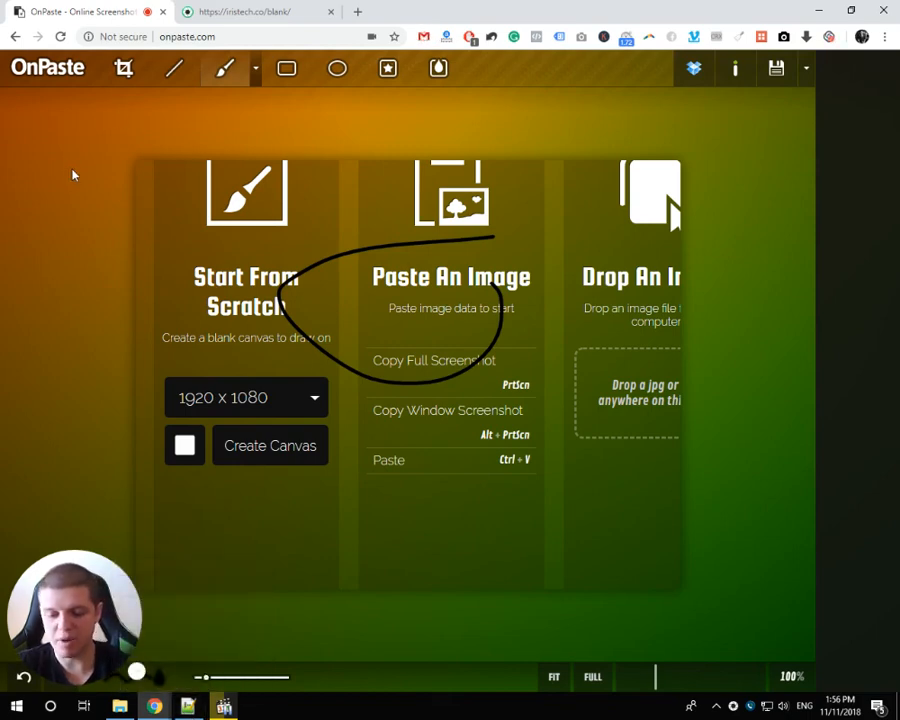
key("super+shift+s")
left_click_drag(623, 104, 96, 163)
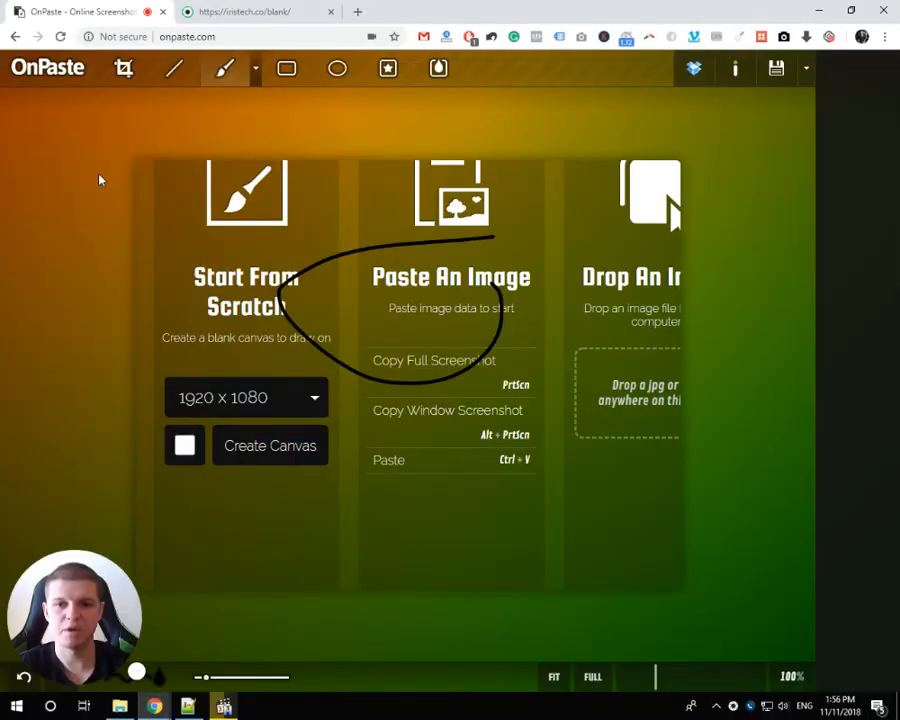
key("ctrl+v")
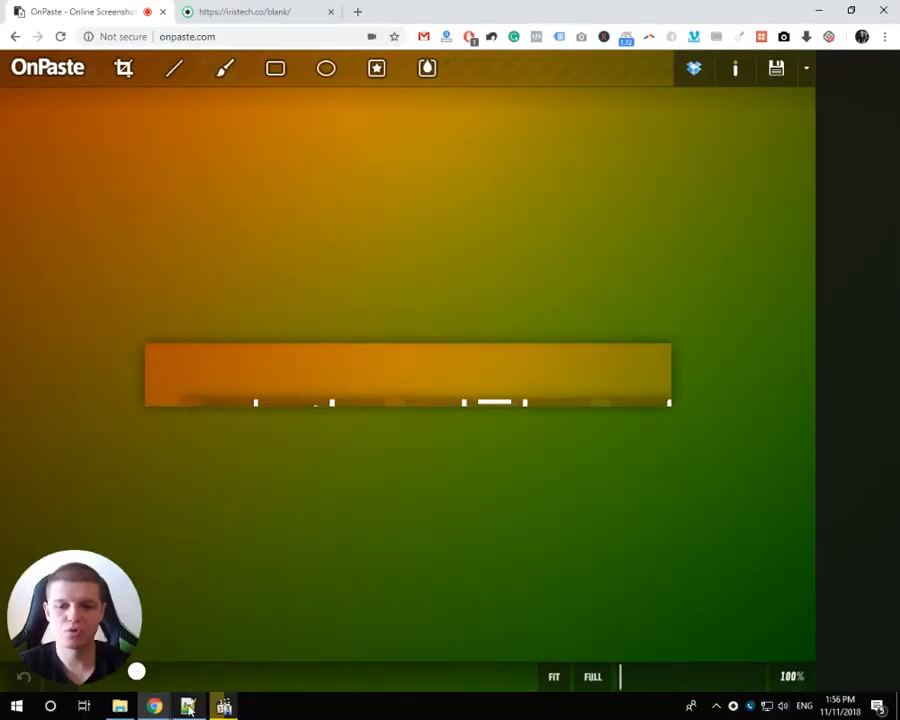
Switch to the Notepad++ notes, capture part of them as a free-form snip with Snipping Tool and close the snip
key("alt+Tab")
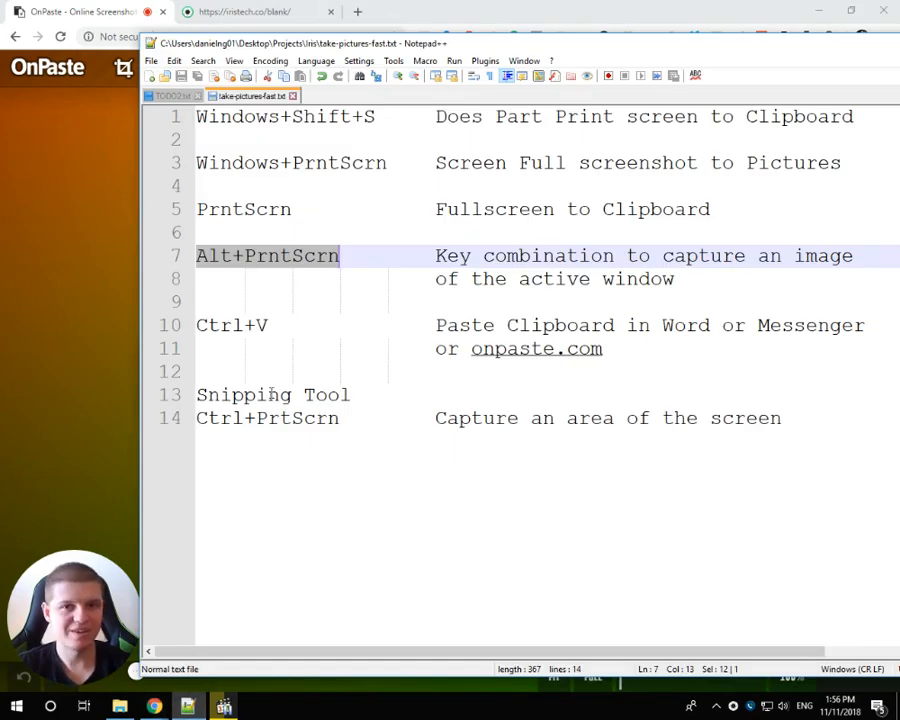
left_click(8, 707)
type("sni")
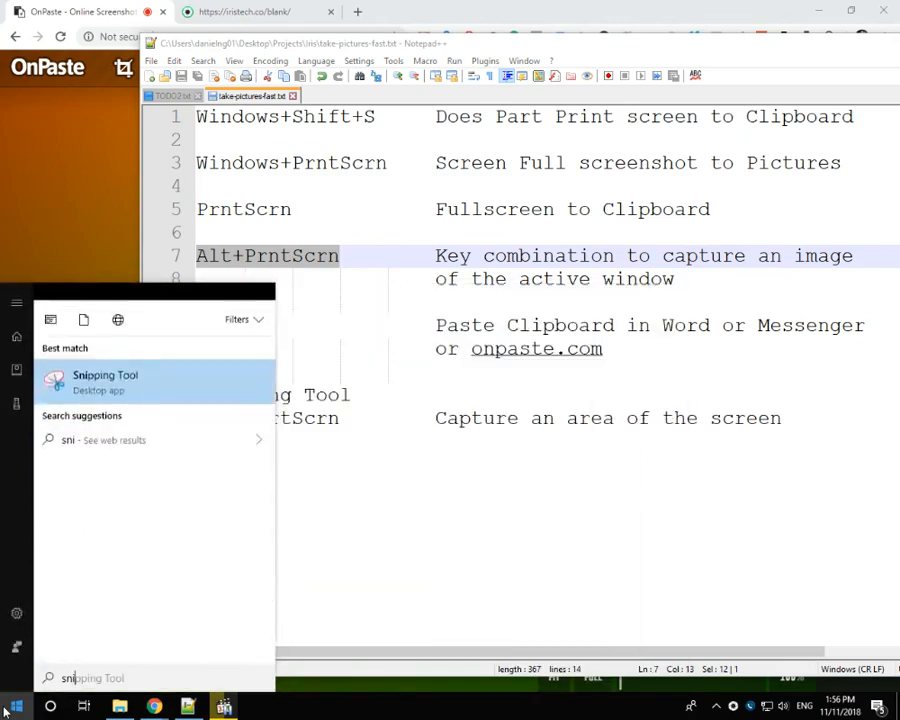
key("Return")
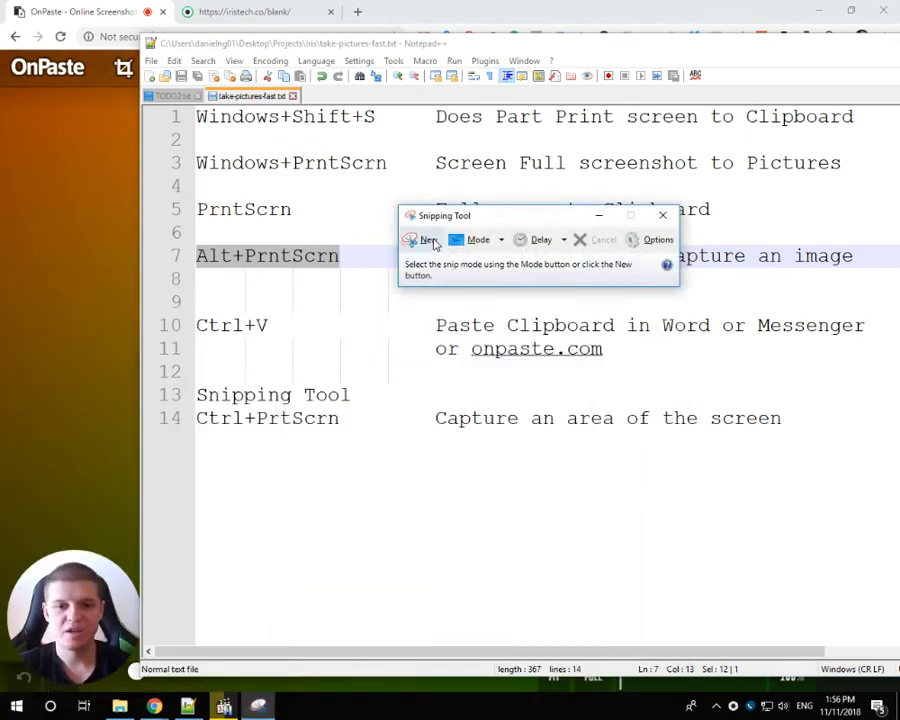
left_click(410, 238)
mouse_move(627, 72)
left_mouse_down()
mouse_move(181, 542)
mouse_move(450, 310)
left_mouse_up()
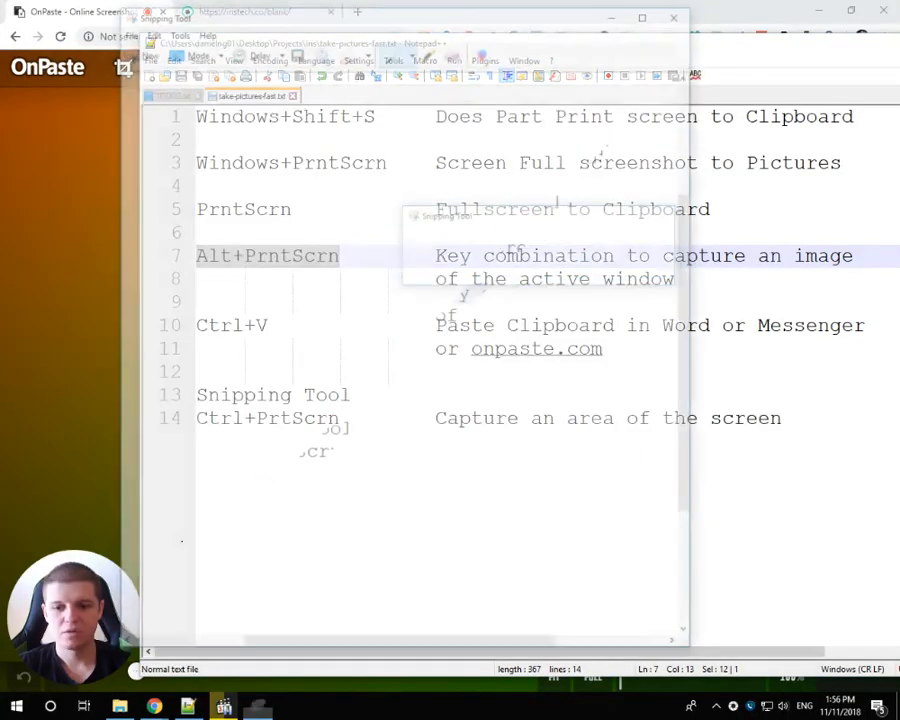
left_click(681, 11)
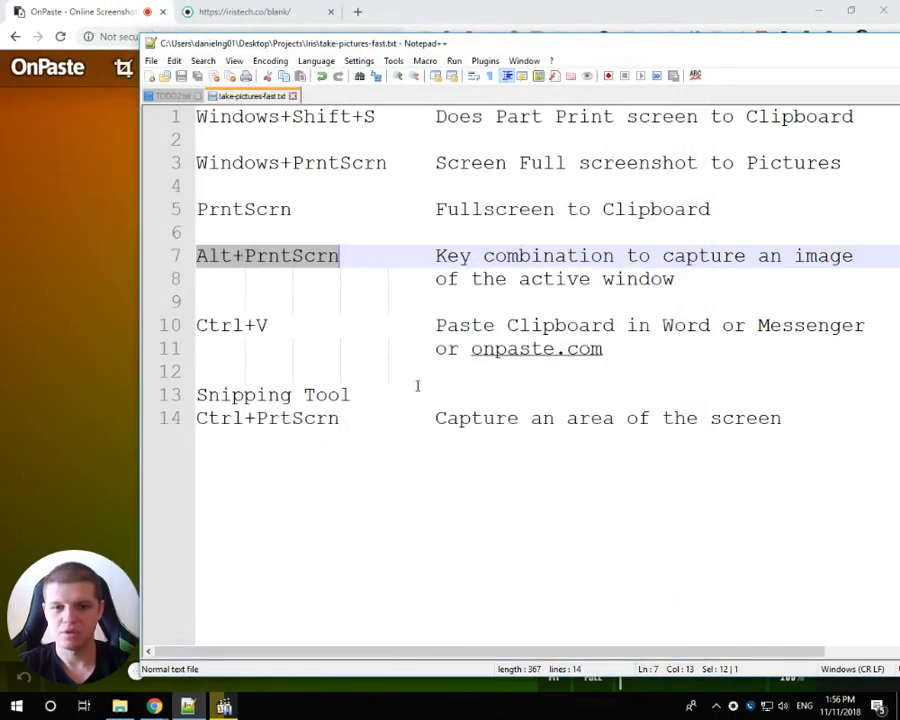
Reopen Snipping Tool, set the mode to Rectangular Snip and capture the upper part of the Notepad++ window
key("super")
type("sni")
key("Return")
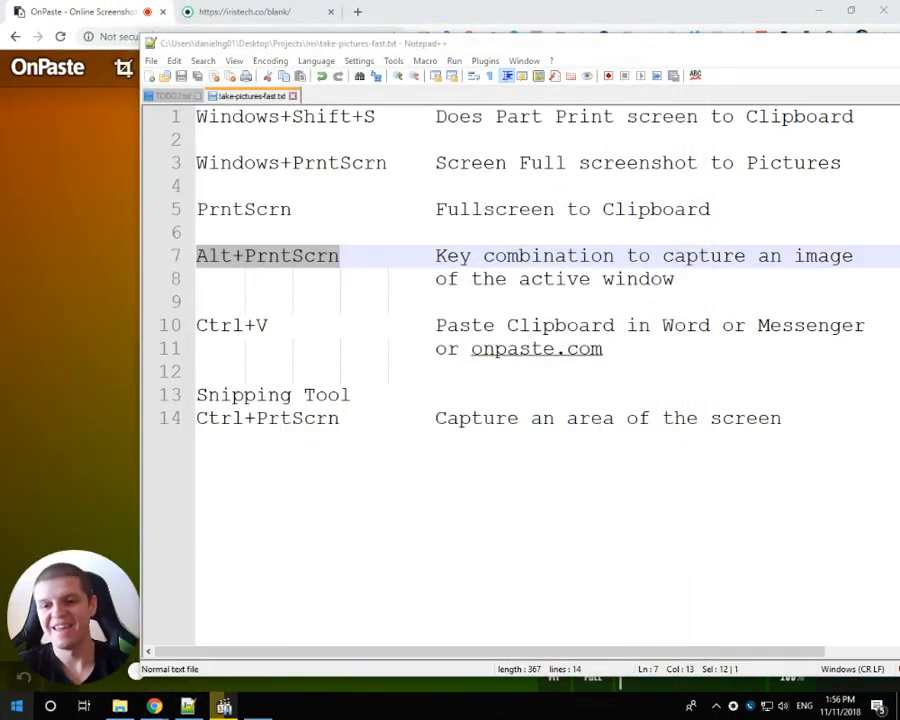
left_click(503, 239)
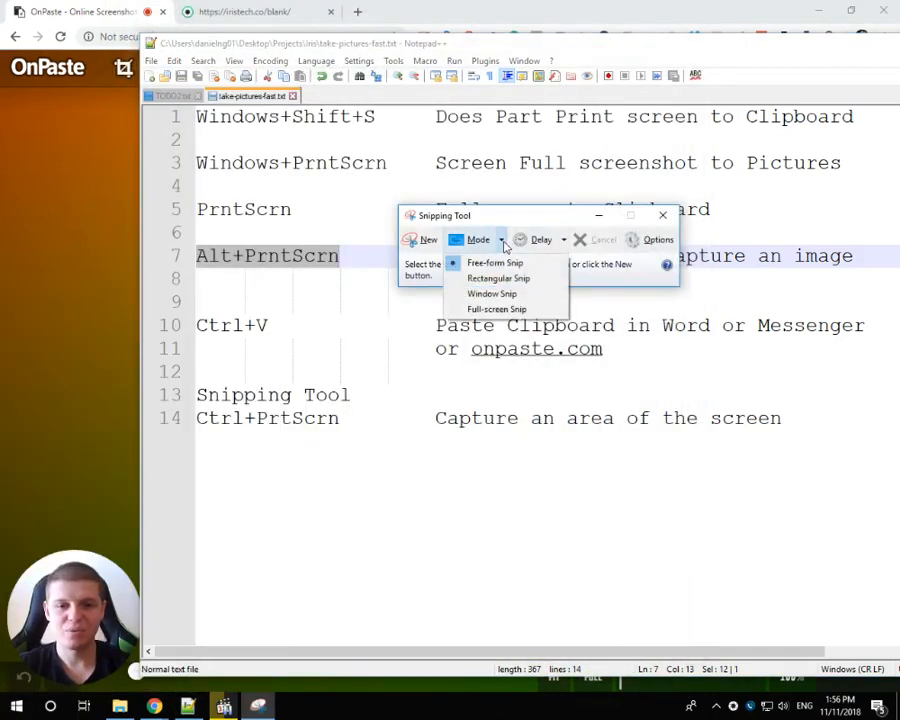
left_click(504, 282)
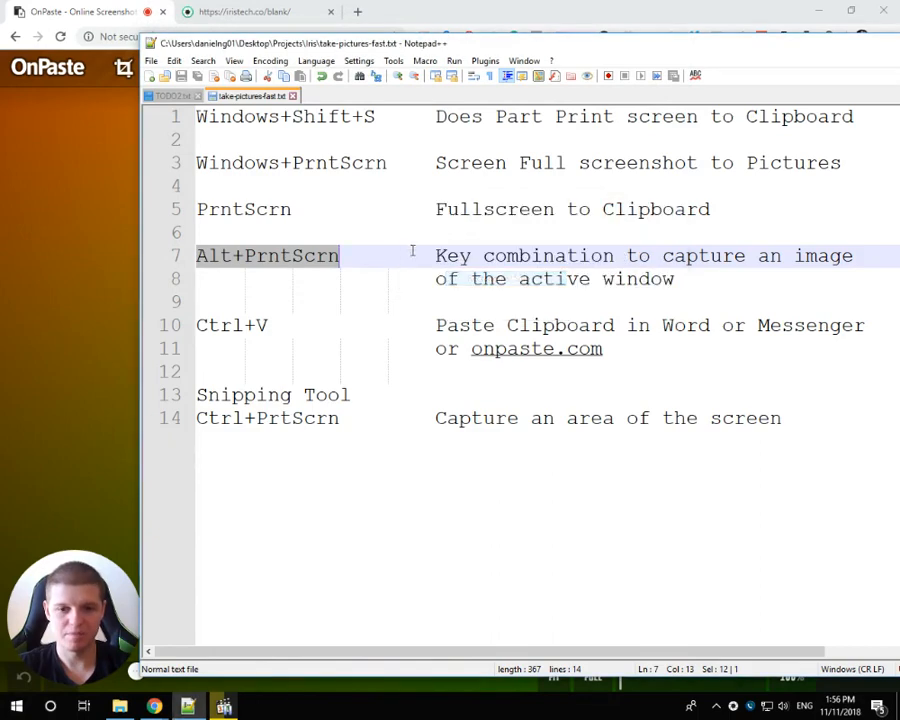
left_click_drag(620, 103, 94, 34)
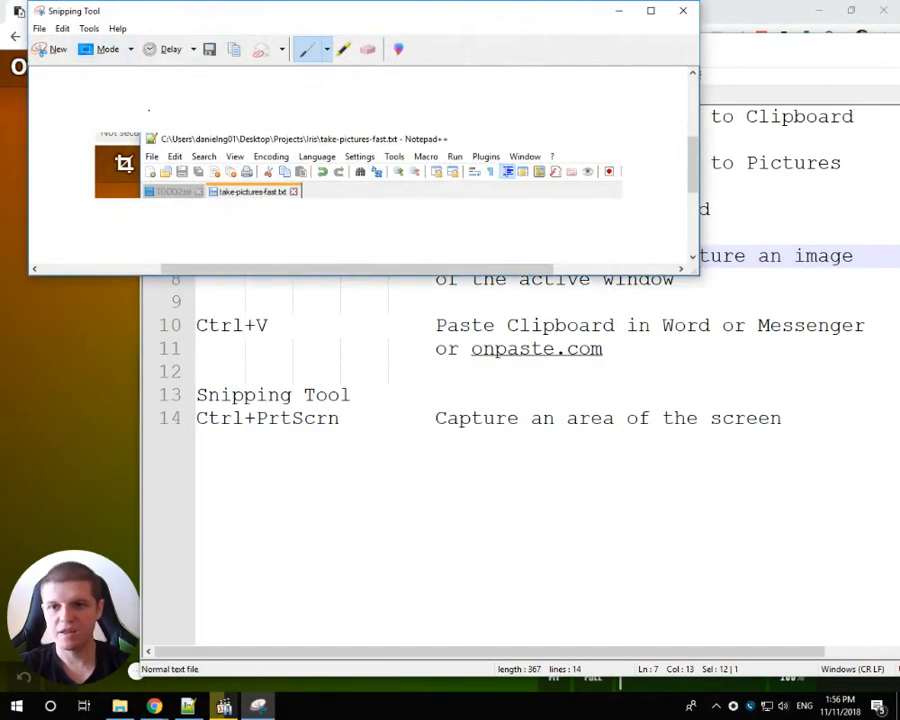
Scribble on the snip with the pen, save it to the Desktop as Capture.PNG and close Snipping Tool
mouse_move(335, 112)
left_mouse_down()
mouse_move(280, 145)
mouse_move(345, 128)
left_mouse_up()
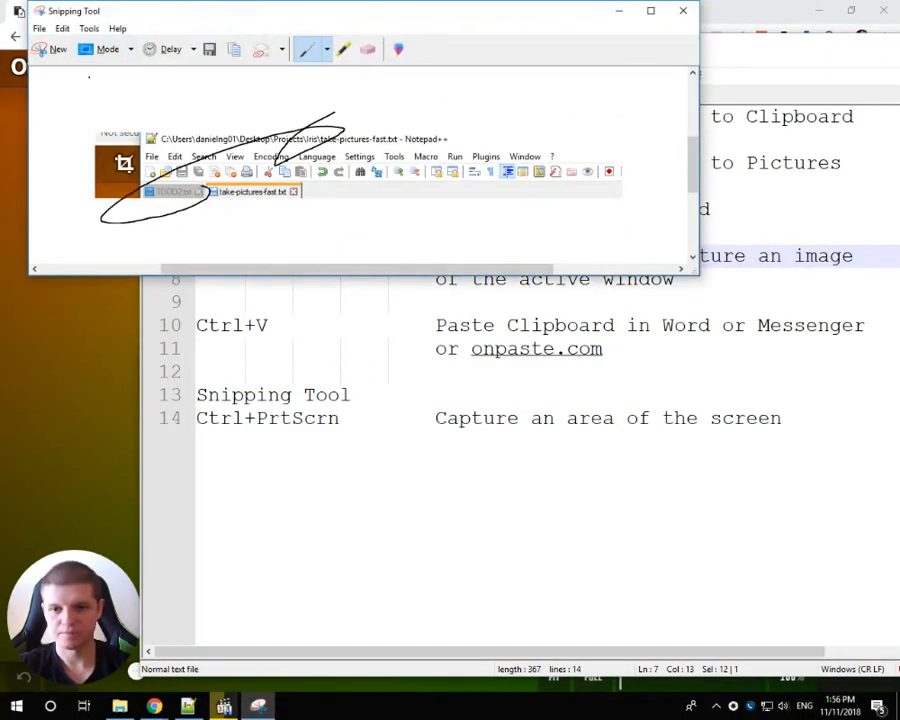
left_click(60, 47)
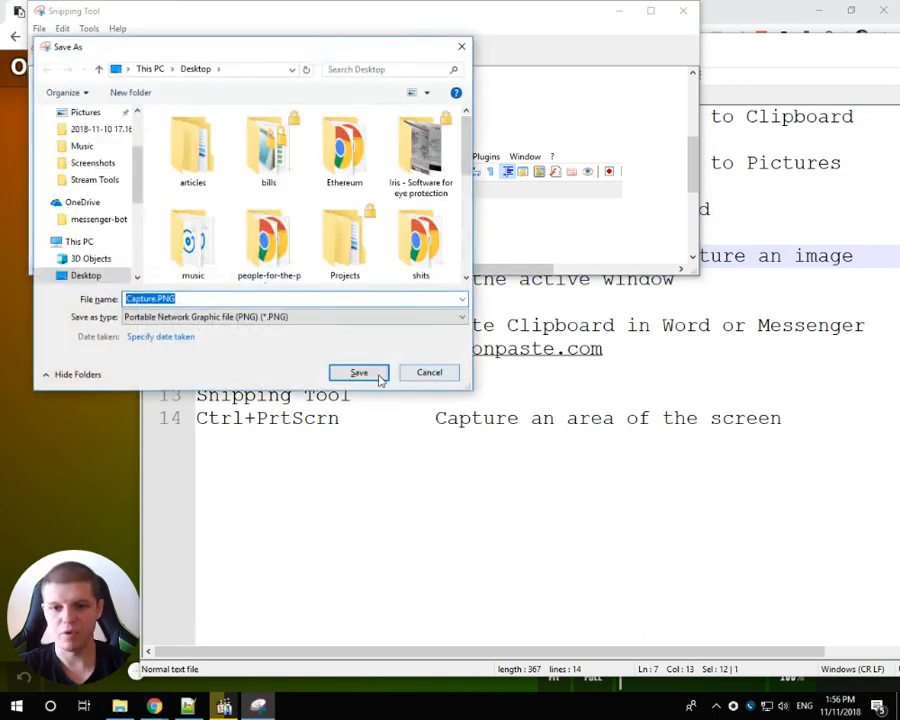
left_click(365, 372)
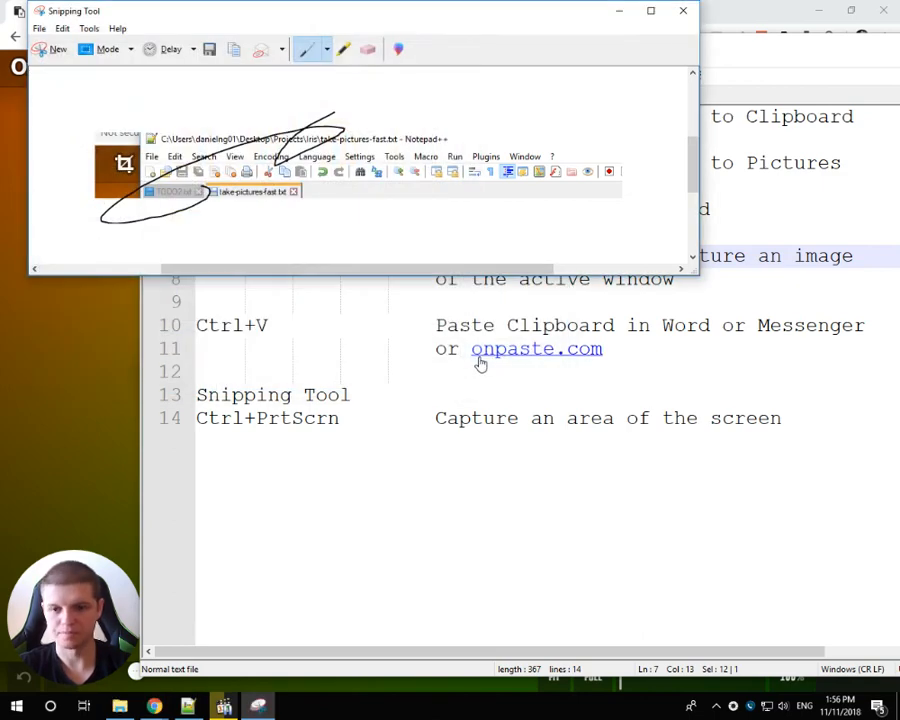
left_click(683, 10)
Reopen Snipping Tool, capture a large rectangular area of the shortcut notes and close the snip
left_click(16, 706)
type("sni")
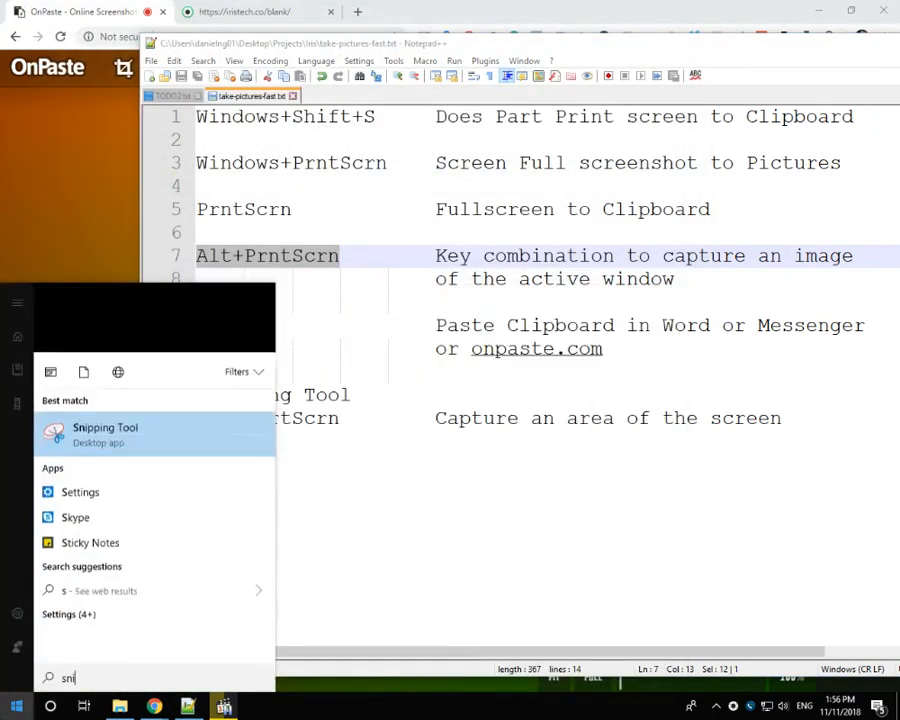
key("Return")
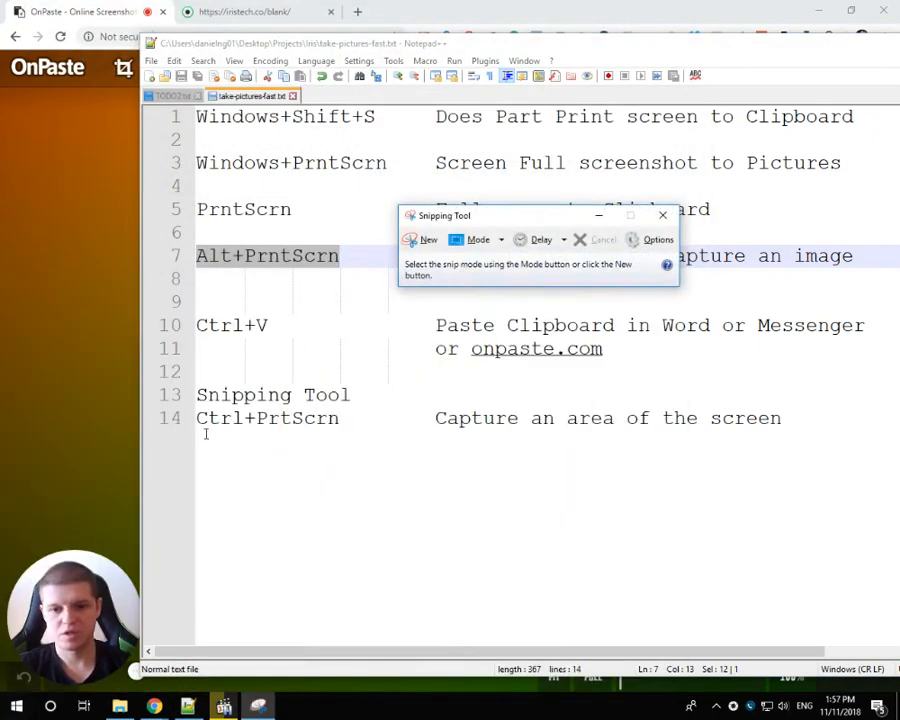
key("ctrl+Print")
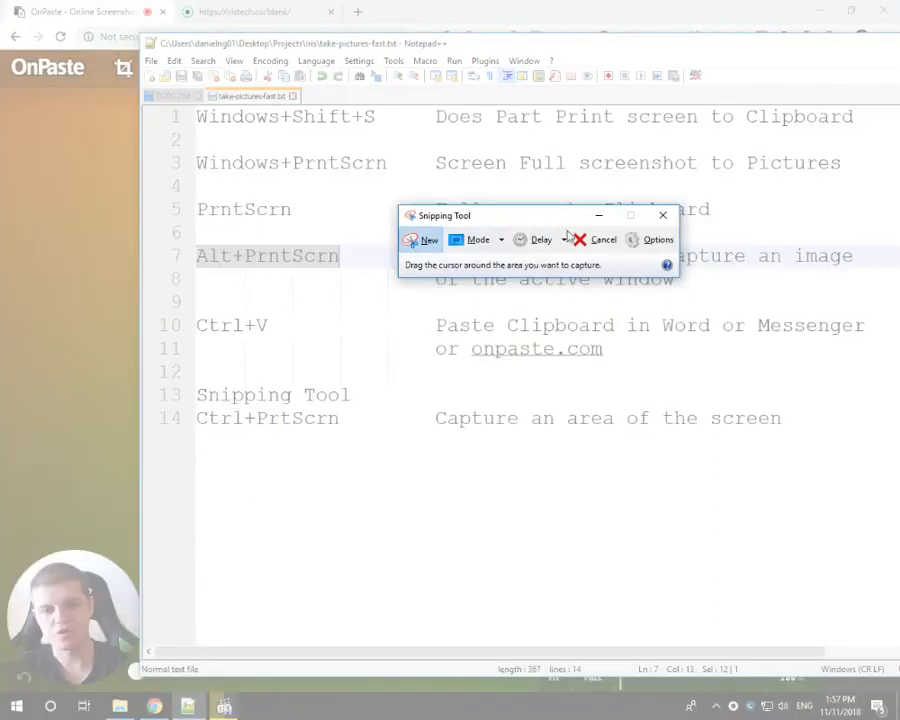
left_click(598, 241)
key("ctrl+Print")
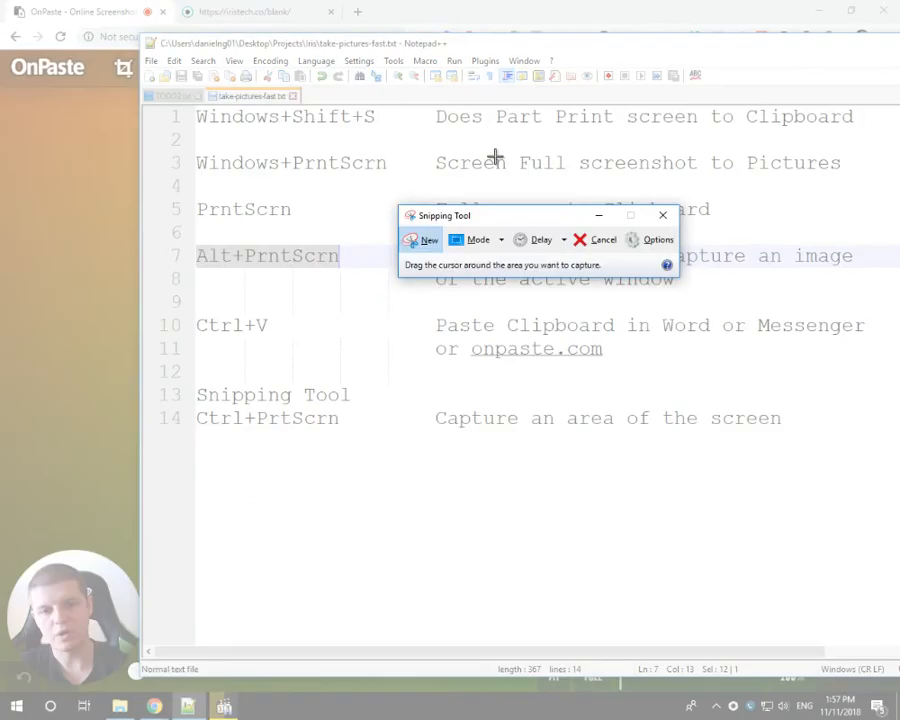
left_click_drag(776, 63, 276, 544)
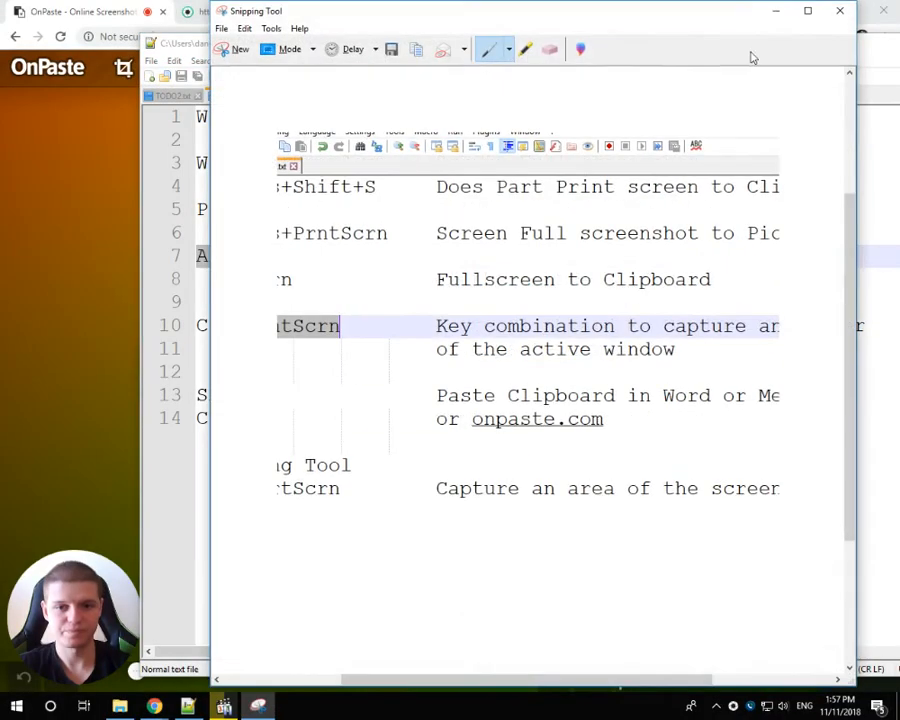
left_click(836, 12)
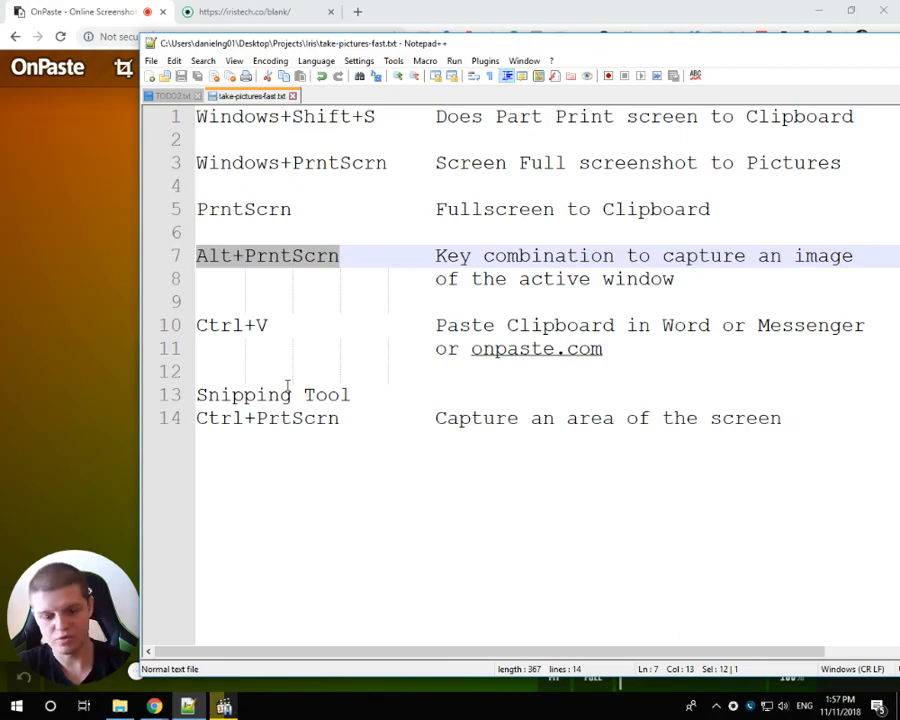
Save a full-screen screenshot to the Pictures folder, then view Screenshot (6).png and close it
key("super+Print")
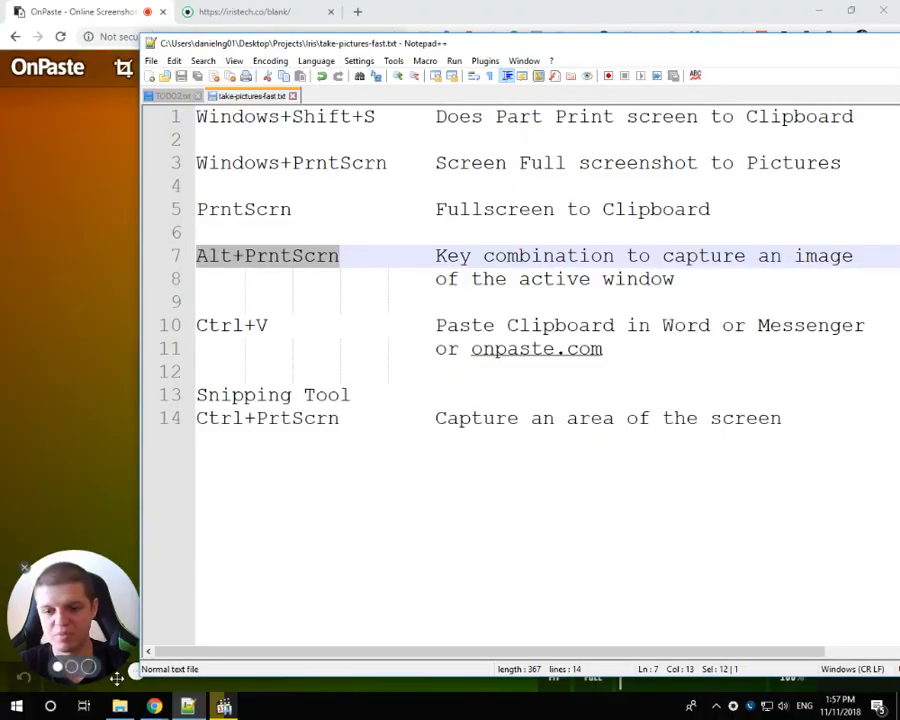
key("alt+Tab")
double_click(290, 268)
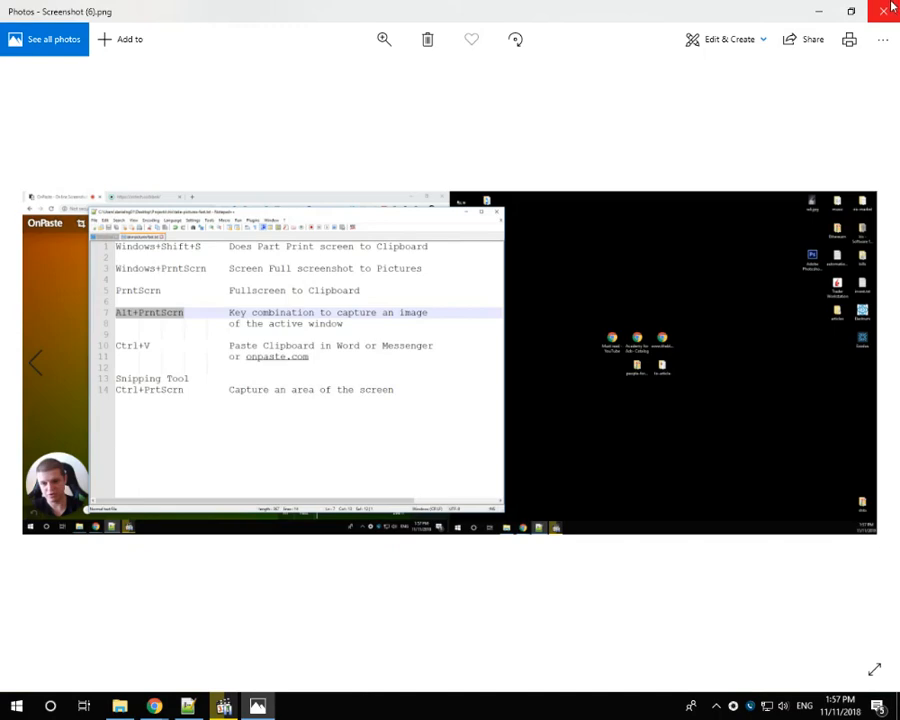
left_click(884, 10)
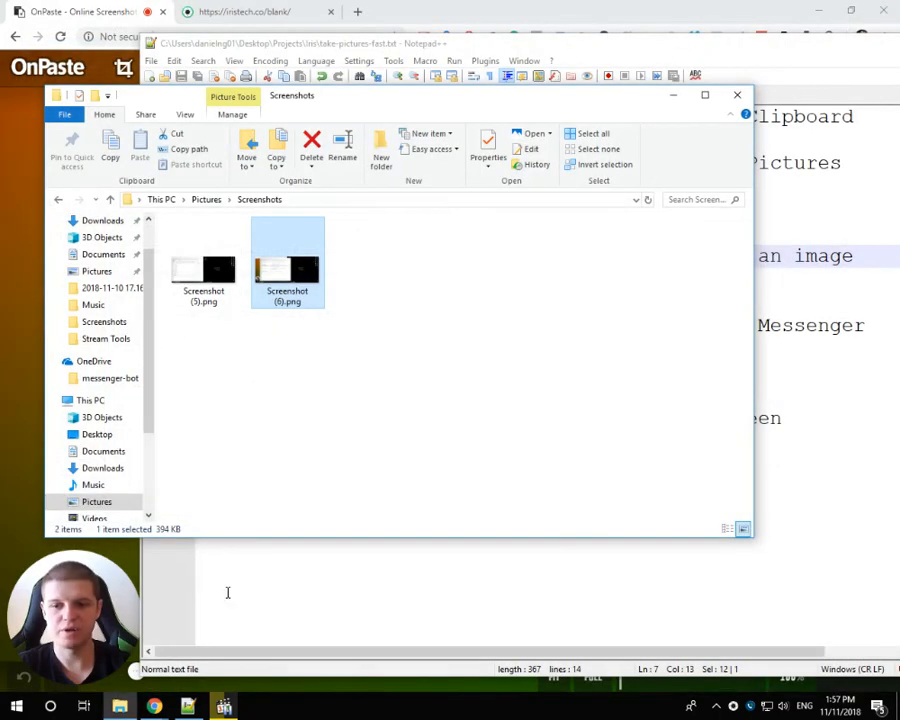
Open Screenshot (6).png in Paint and crop it to an area of about 629 × 629 px over the notes
right_click(295, 283)
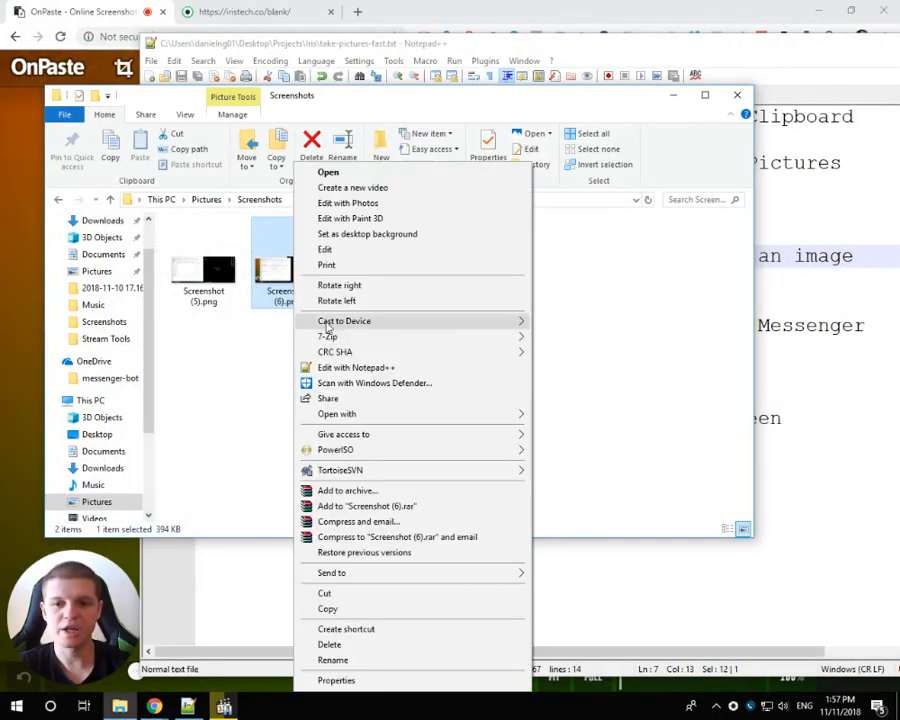
left_click(320, 249)
scroll(259, 186, "down", 2)
left_click(172, 162)
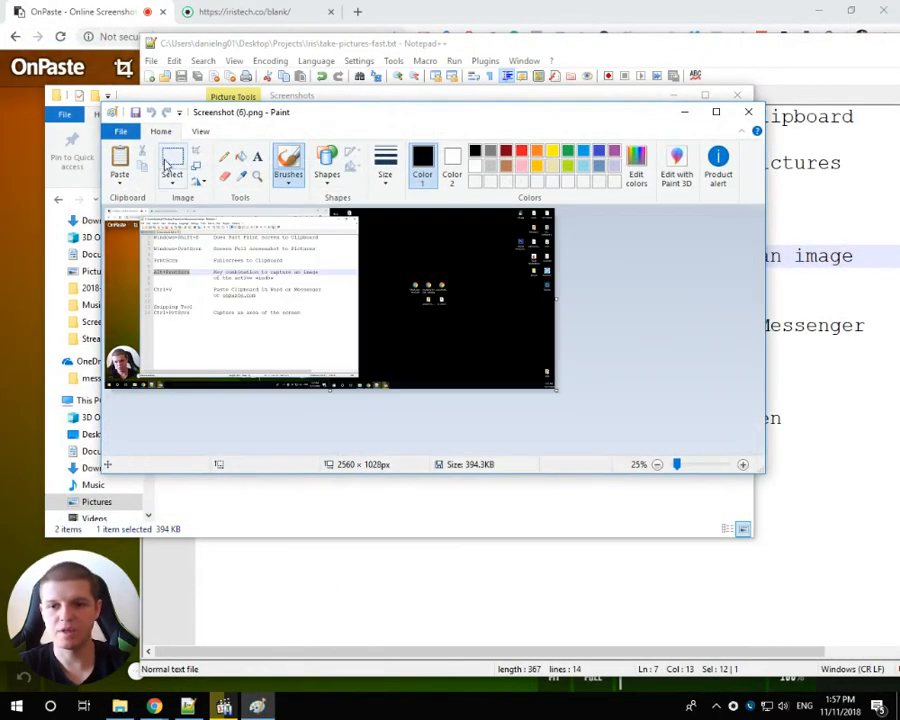
left_click_drag(178, 332, 290, 222)
left_click(196, 150)
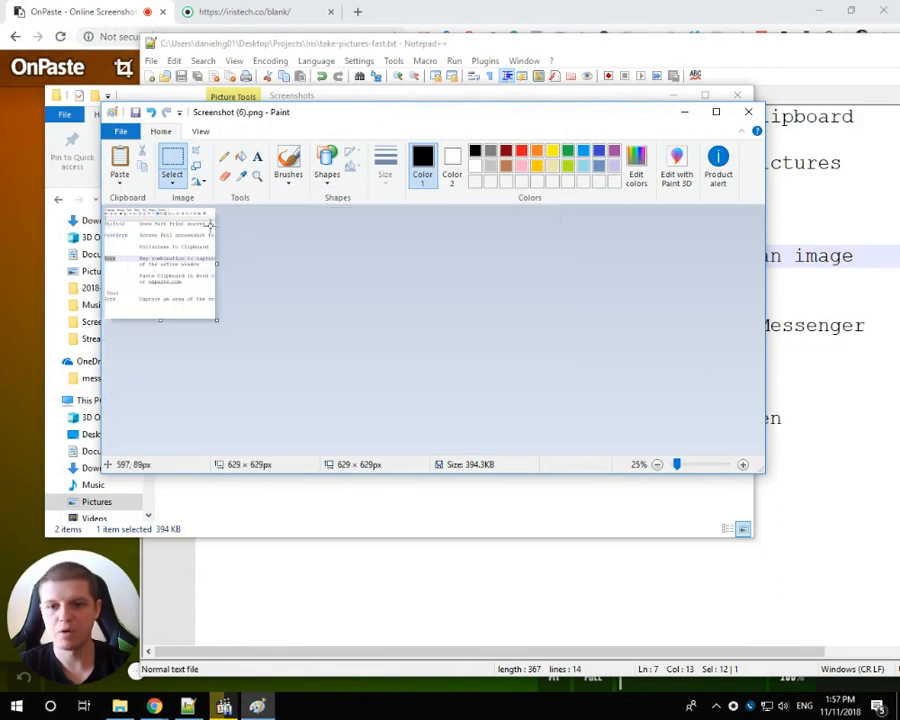
Save the cropped screenshot, close Paint and minimize the Screenshots folder
key("ctrl+s")
left_click(748, 113)
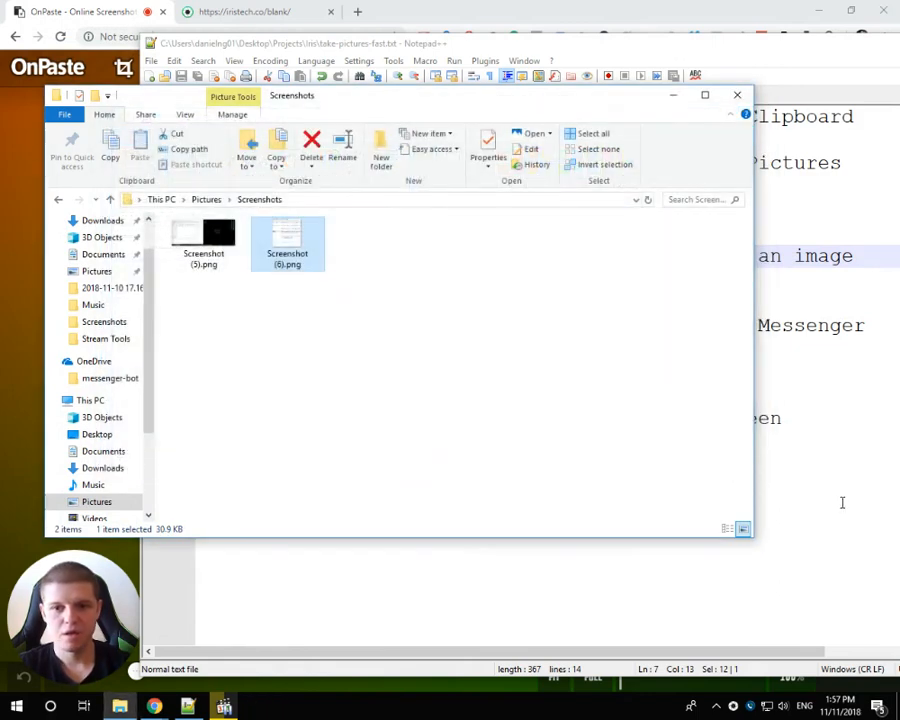
left_click(673, 95)
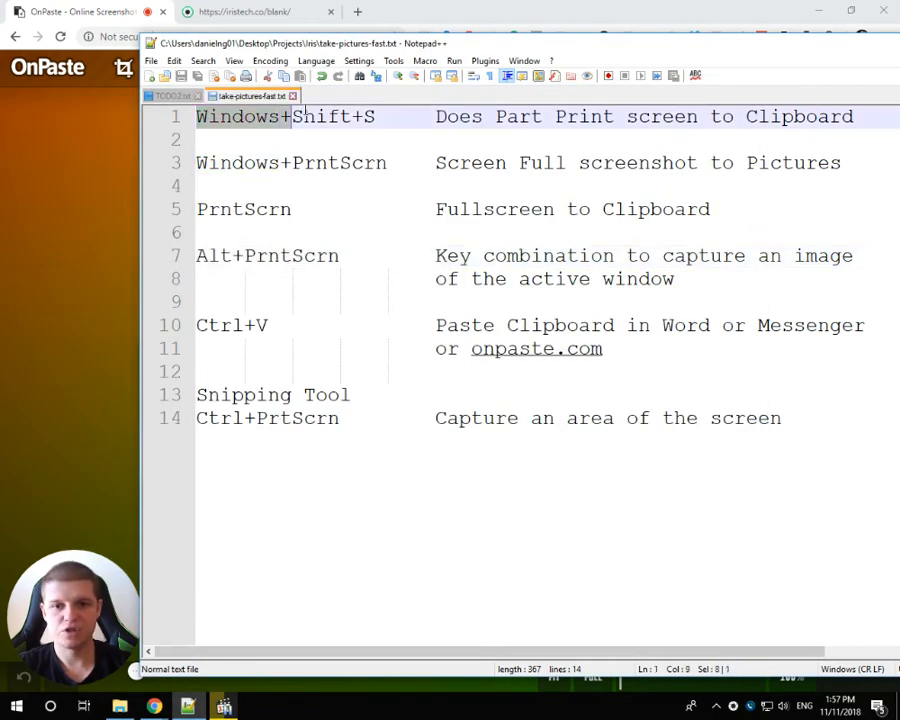
Highlight the Windows+Shift+S shortcut on line 1, capture the screen area around the webcam bubble and paste it into OnPaste
left_click_drag(196, 117, 376, 120)
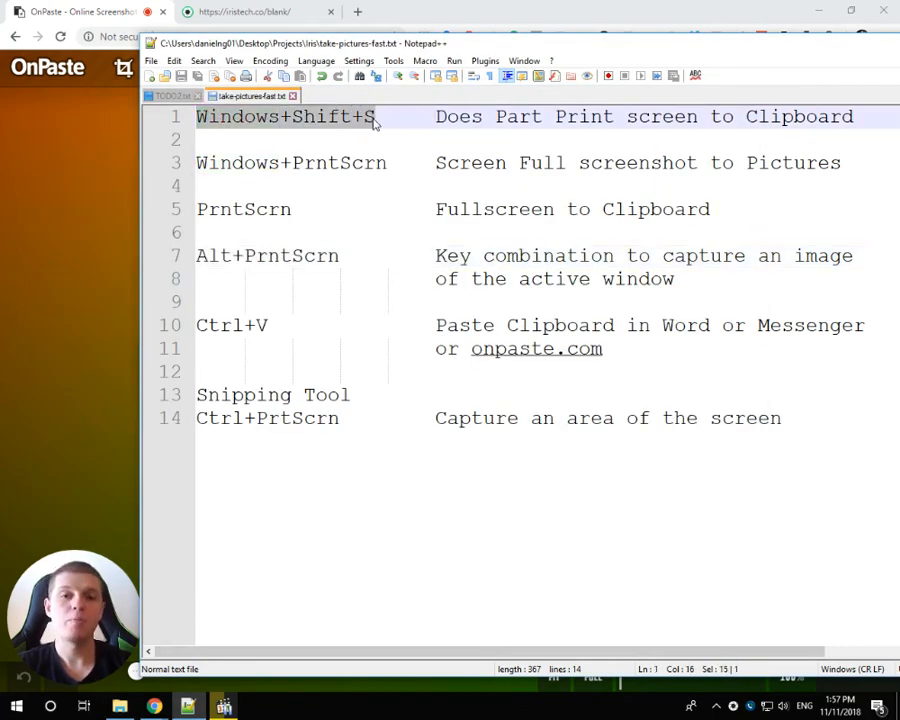
key("super+shift+s")
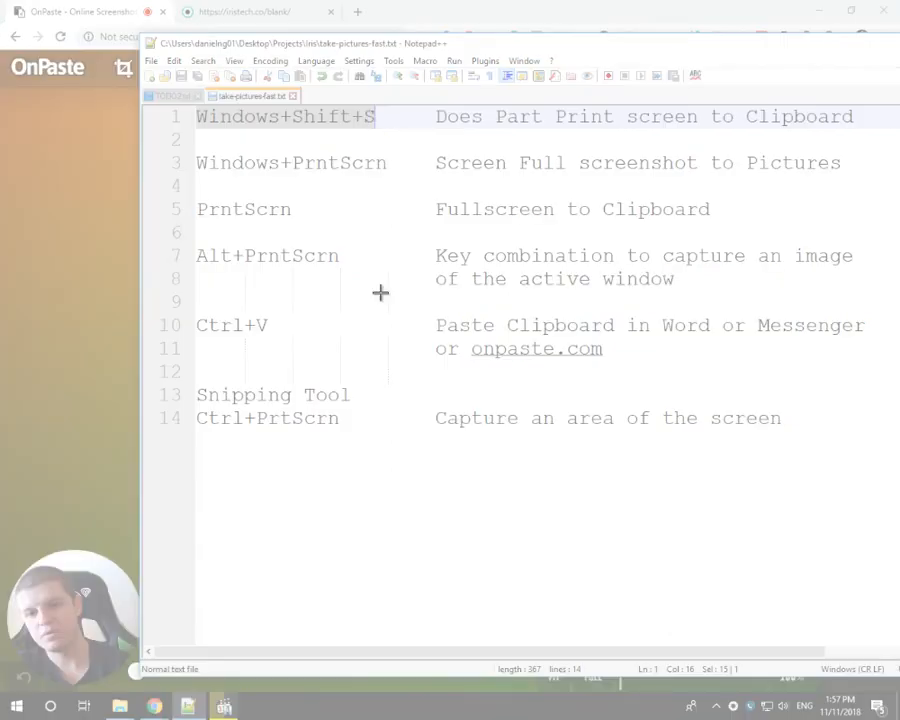
left_click_drag(242, 497, 2, 690)
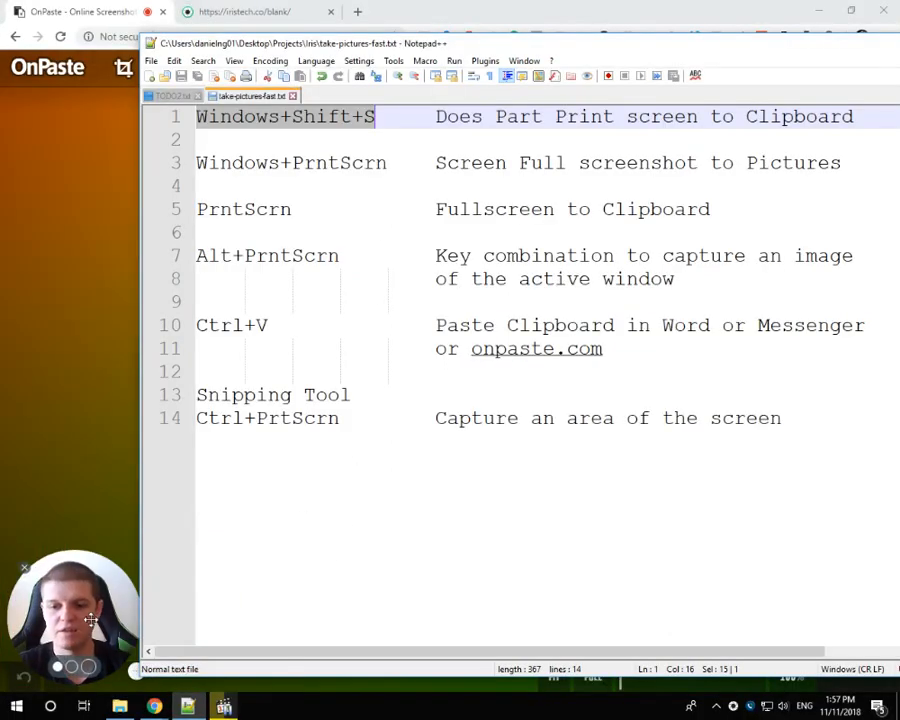
left_click(95, 276)
key("ctrl+v")
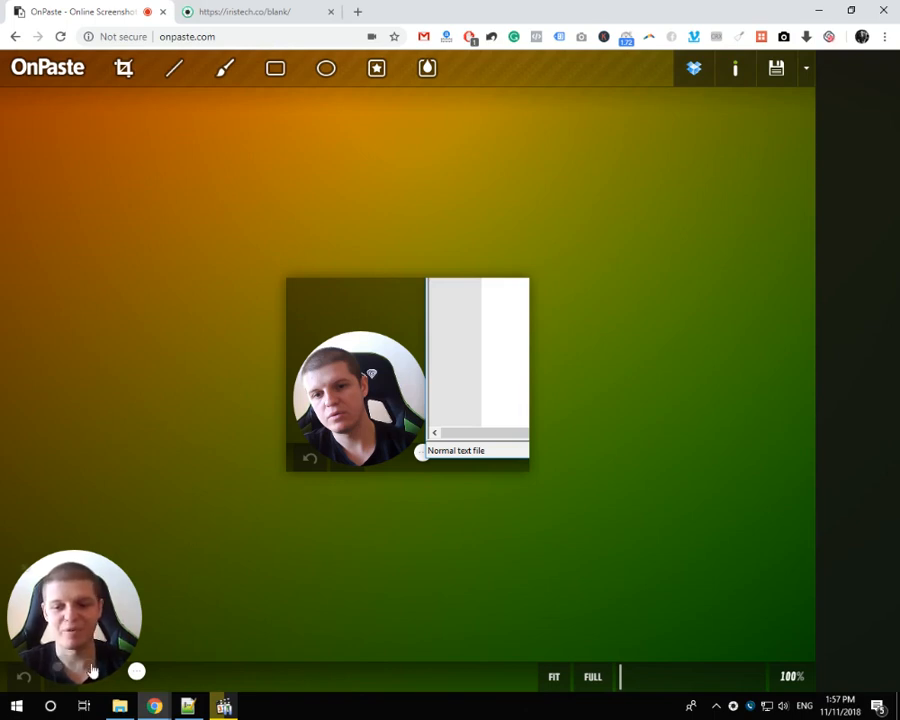
left_click(136, 670)
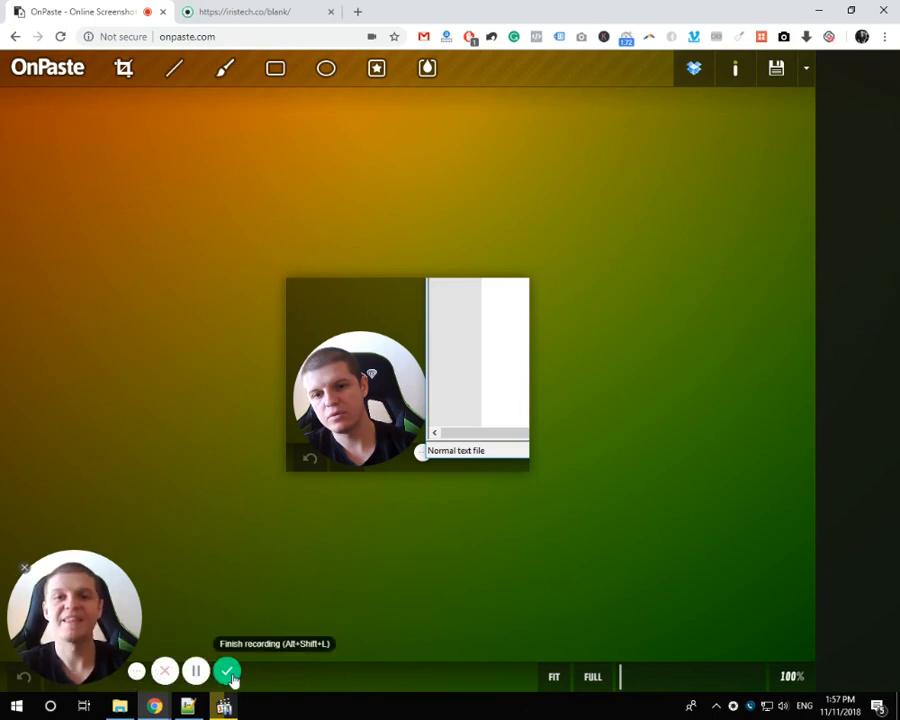